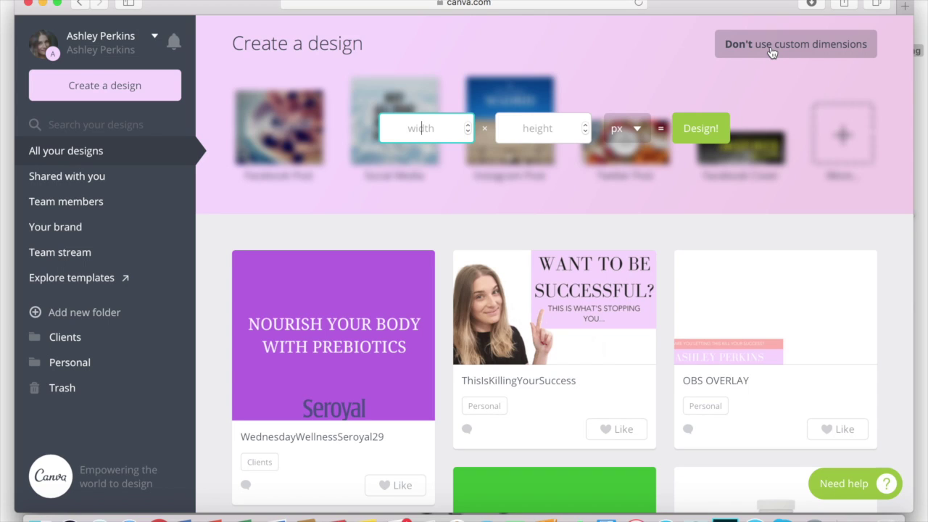
- Create a new blank design sized 1200 × 675 px
text(1200)
click(538, 128)
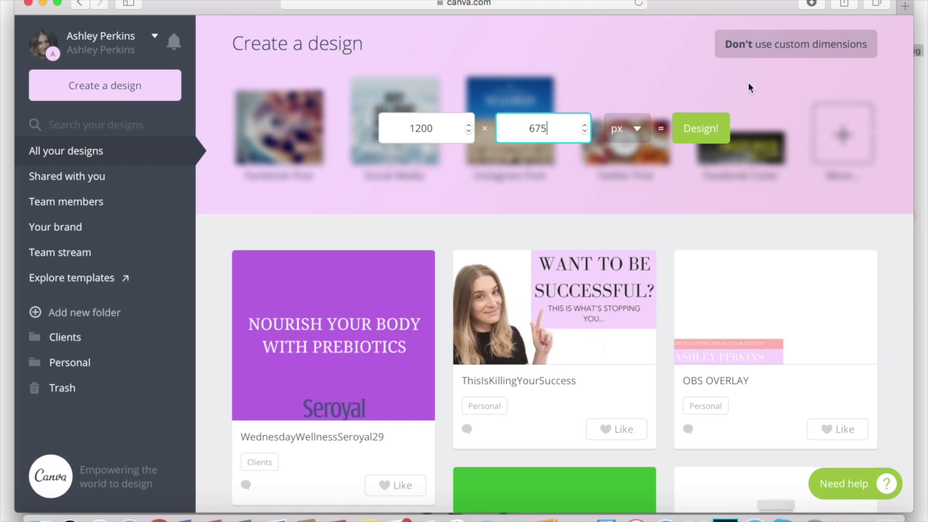
click(701, 129)
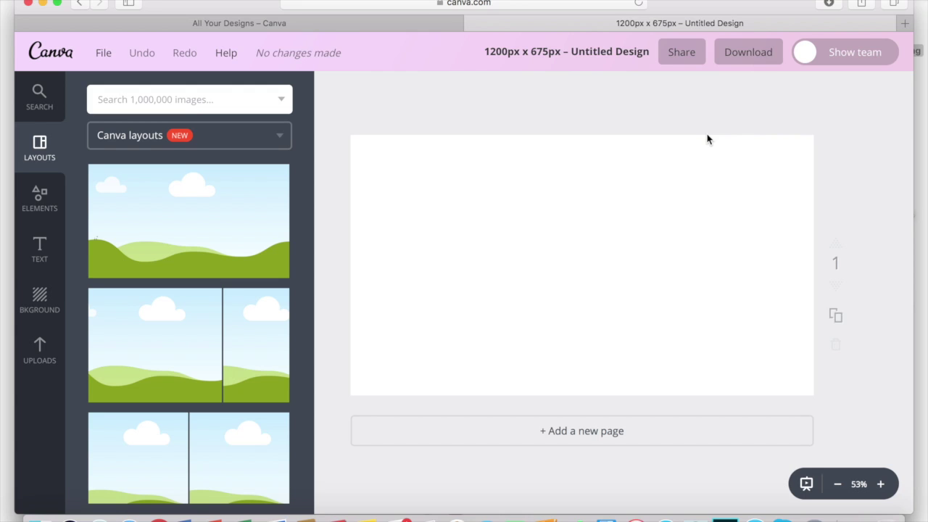
- Add a square from Shapes, stretch it into a flat pale pink bottom-left bar, and add a heading
click(36, 211)
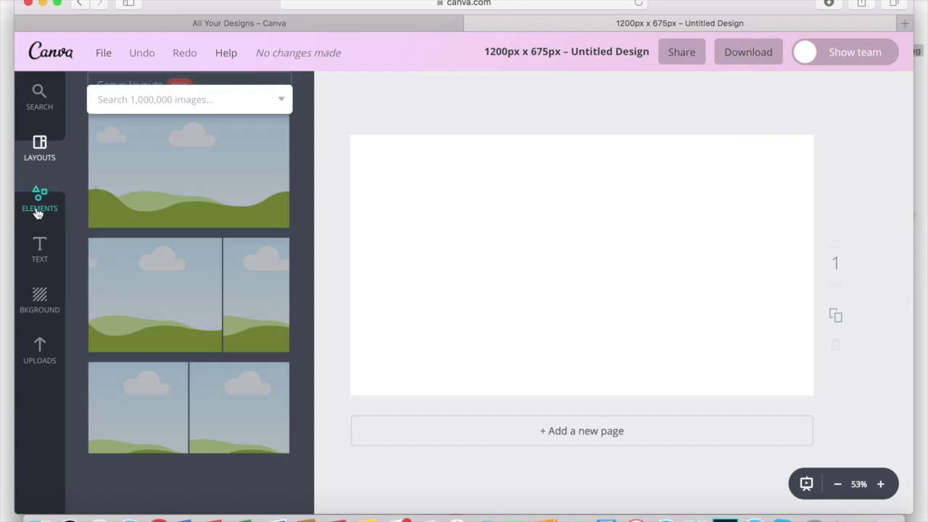
click(114, 254)
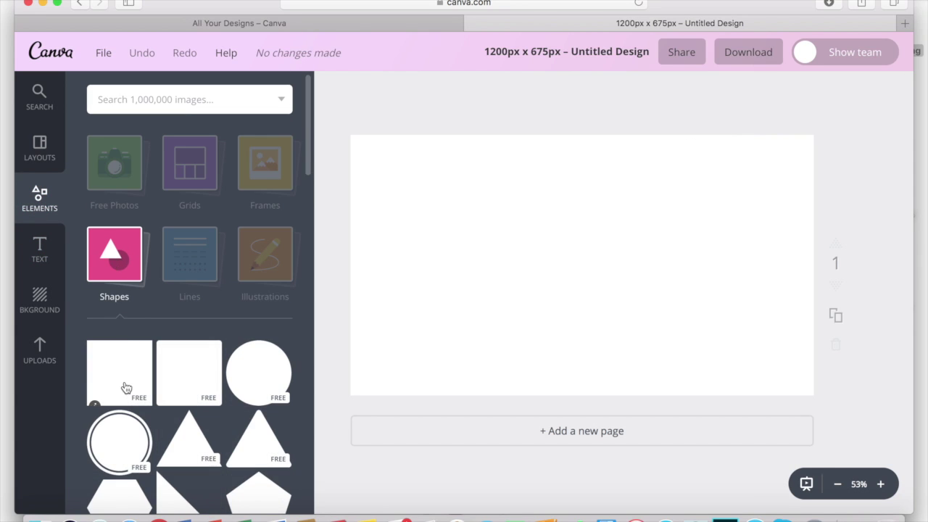
click(125, 385)
drag(583, 141, 589, 334)
drag(704, 361, 481, 351)
click(36, 245)
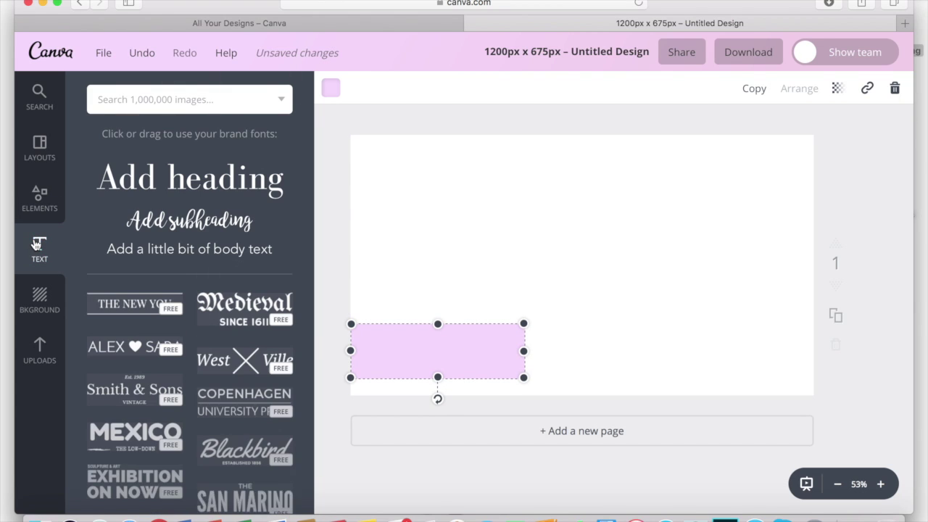
click(167, 185)
- Move the heading onto the pink bar, left-align it, and replace its text with the person's name
drag(572, 260, 420, 330)
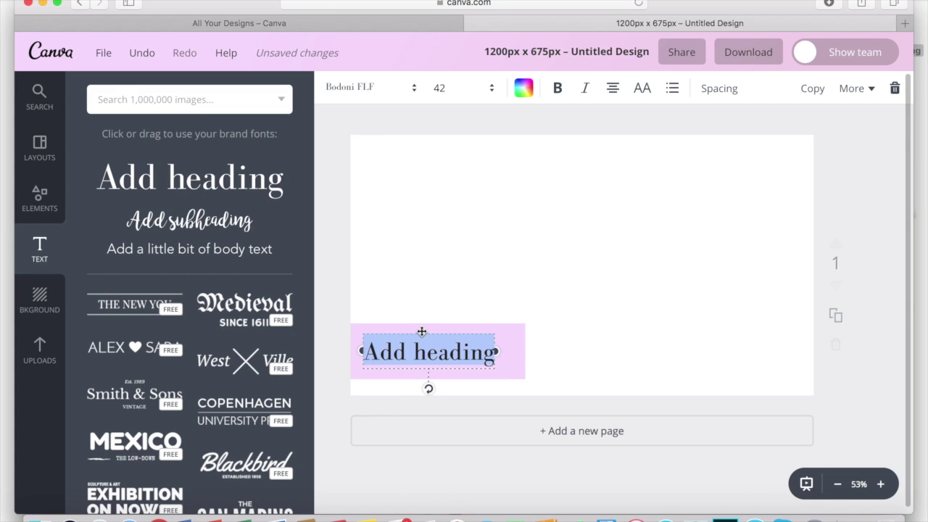
click(617, 92)
click(617, 133)
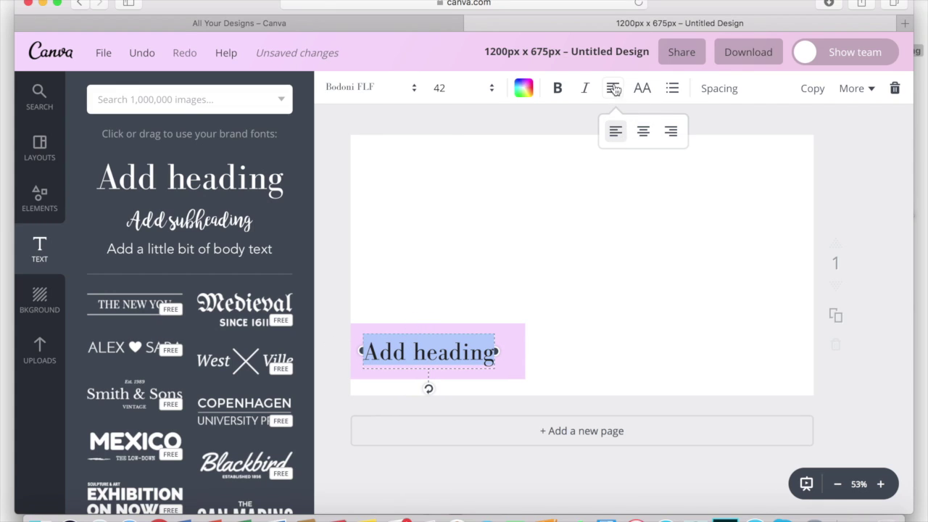
click(523, 87)
click(588, 305)
click(526, 90)
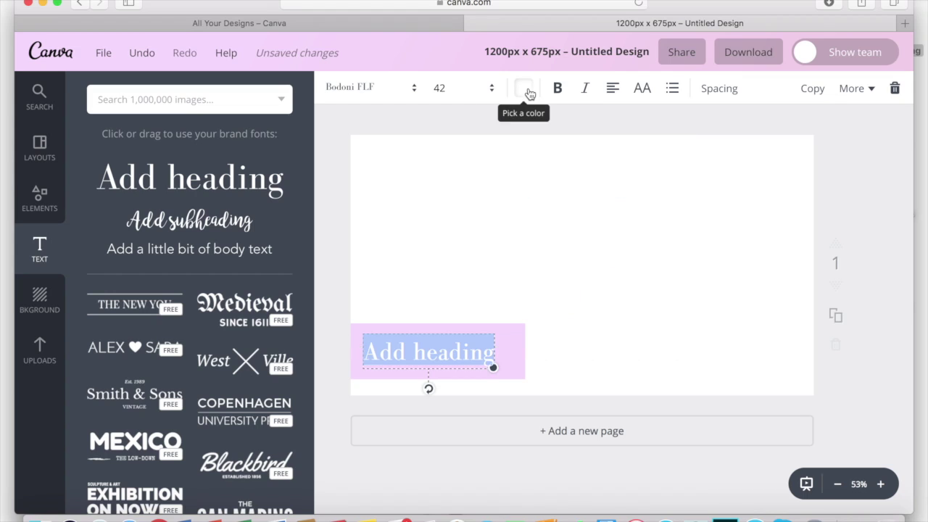
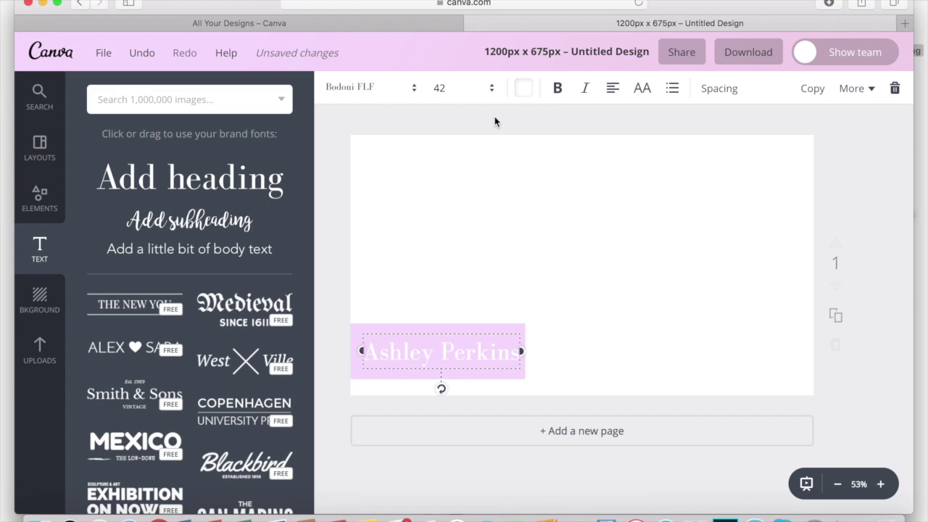
drag(456, 334, 449, 334)
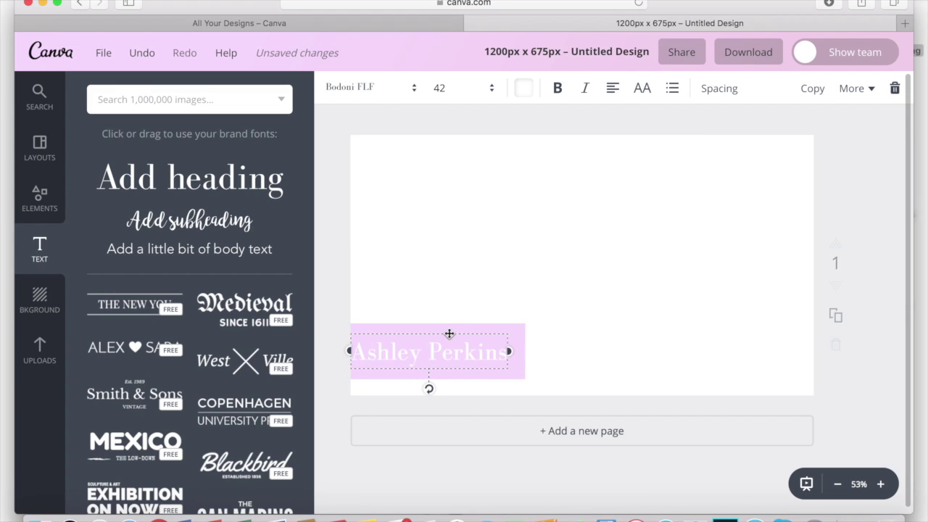
- Make the name text dark grey
click(524, 89)
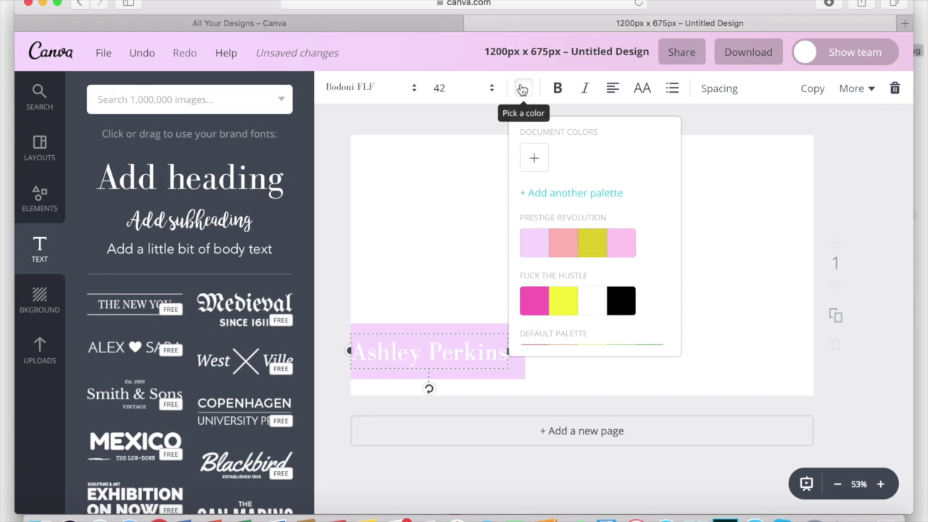
scroll(565, 238, down, 3)
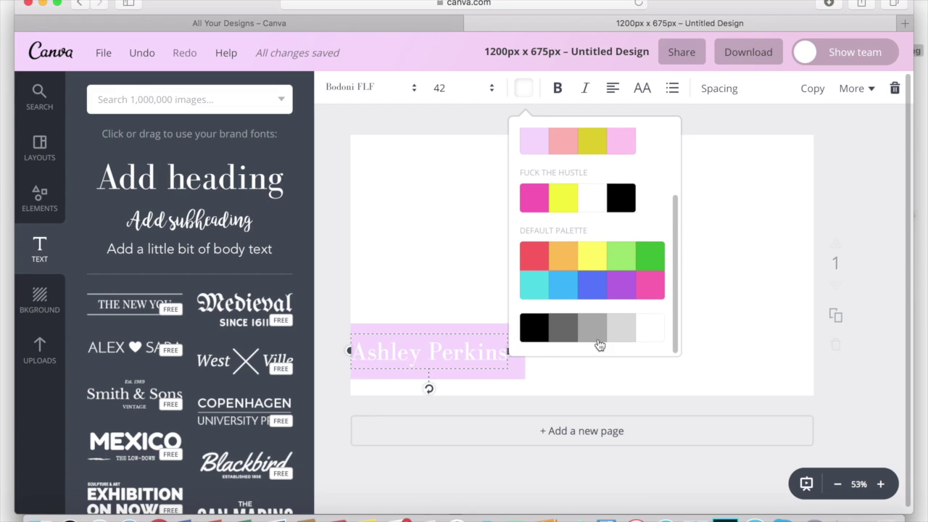
click(594, 333)
click(573, 335)
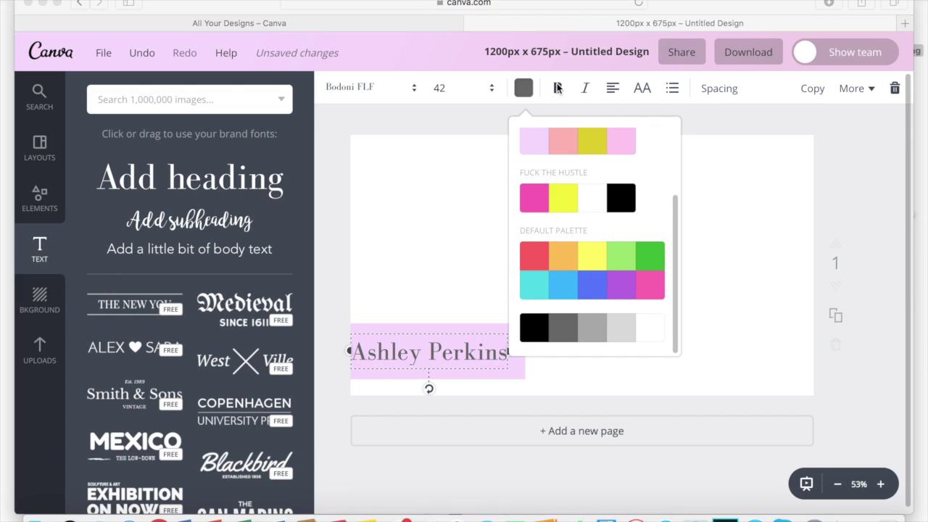
click(527, 85)
- Resize the pale pink bar's edges to fit snugly around the name
click(521, 332)
drag(514, 352, 514, 351)
drag(432, 325, 432, 333)
drag(434, 378, 623, 356)
- Duplicate the pink bar, recolour the copy coral, and place it directly beneath the name bar
click(760, 90)
click(331, 88)
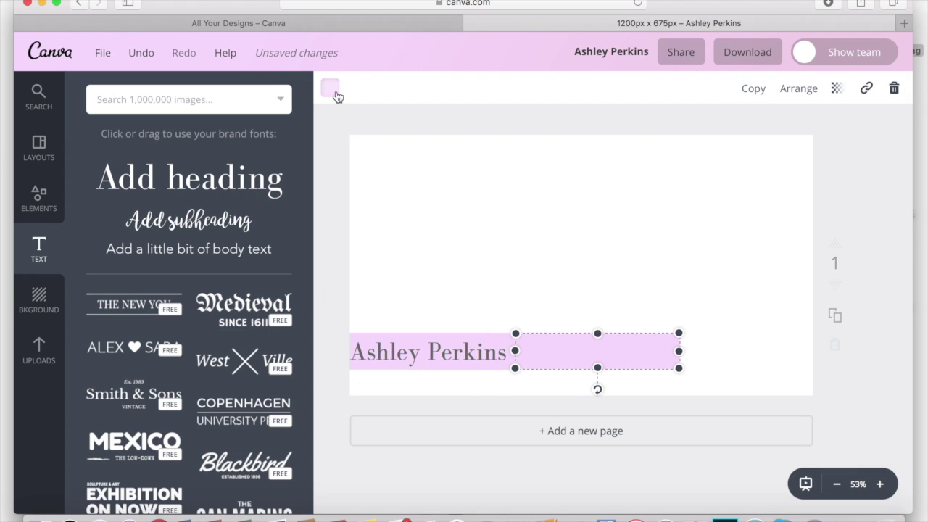
click(367, 247)
click(330, 91)
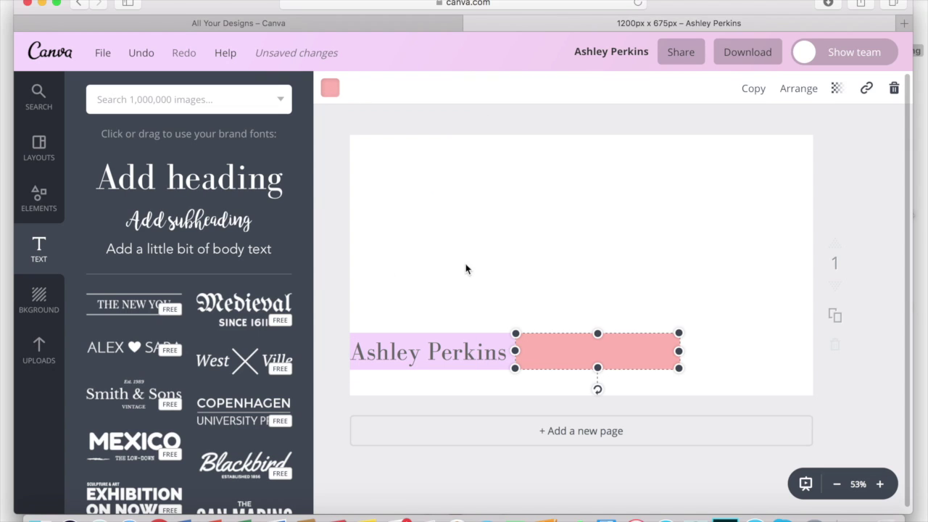
drag(578, 345, 433, 397)
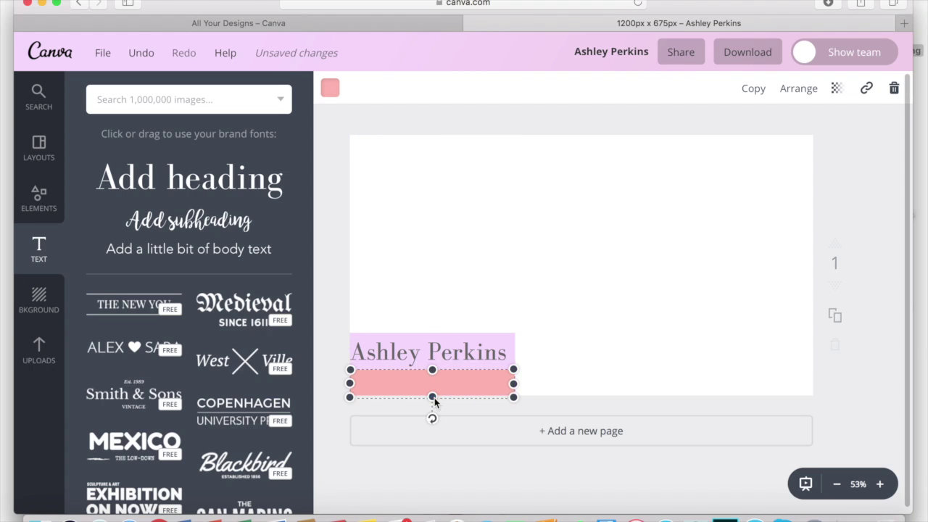
click(402, 352)
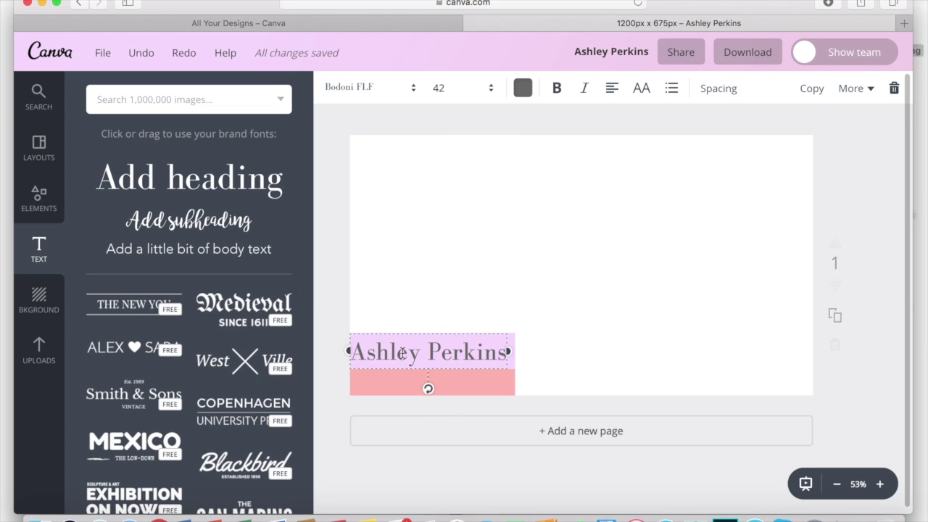
click(170, 249)
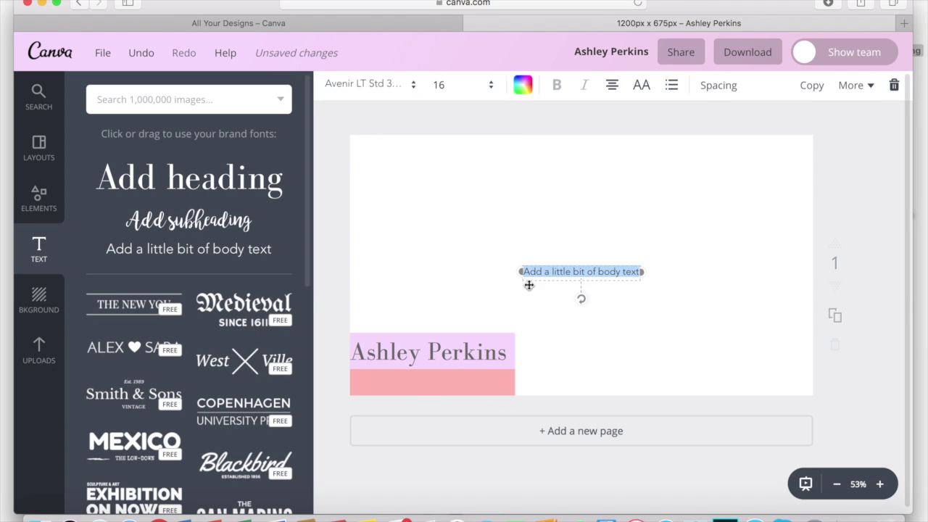
click(641, 89)
click(523, 88)
scroll(566, 331, down, 5)
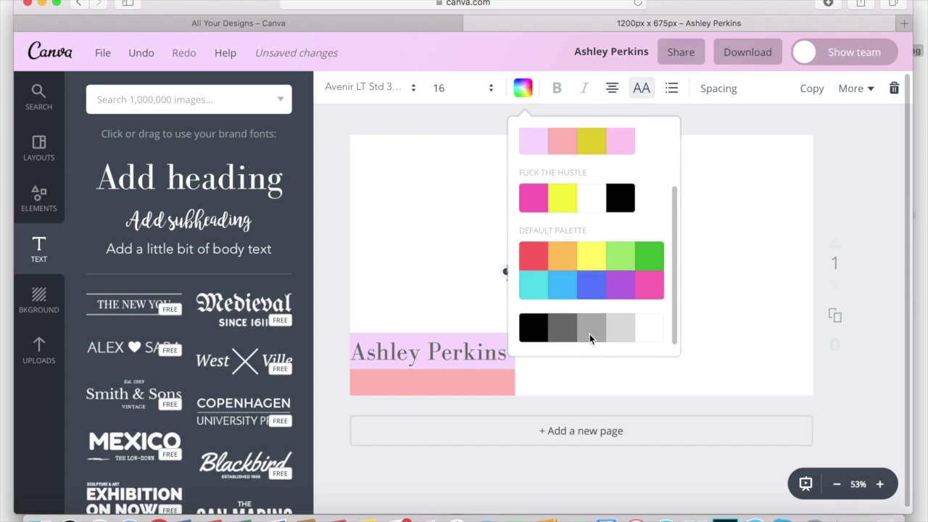
click(566, 331)
click(576, 272)
text(www.prestigerevolution)
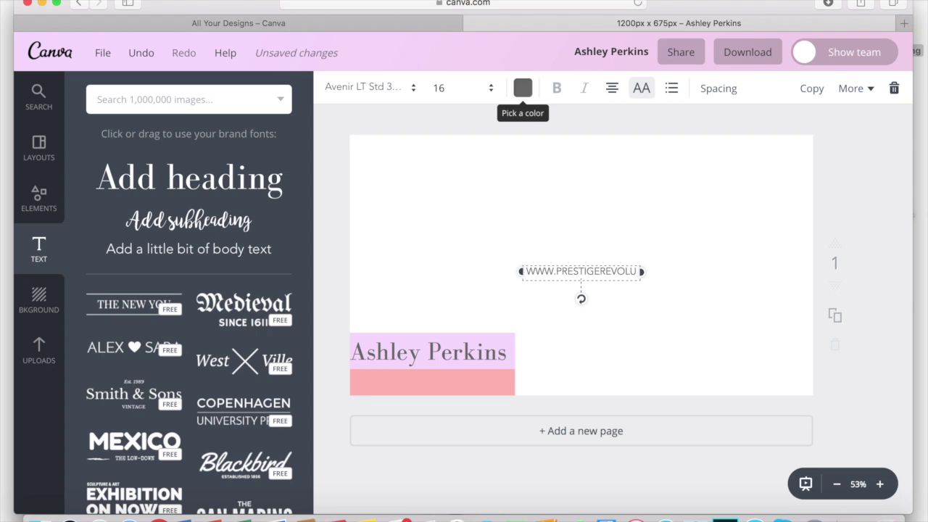
text(.com)
drag(549, 298, 452, 397)
click(588, 354)
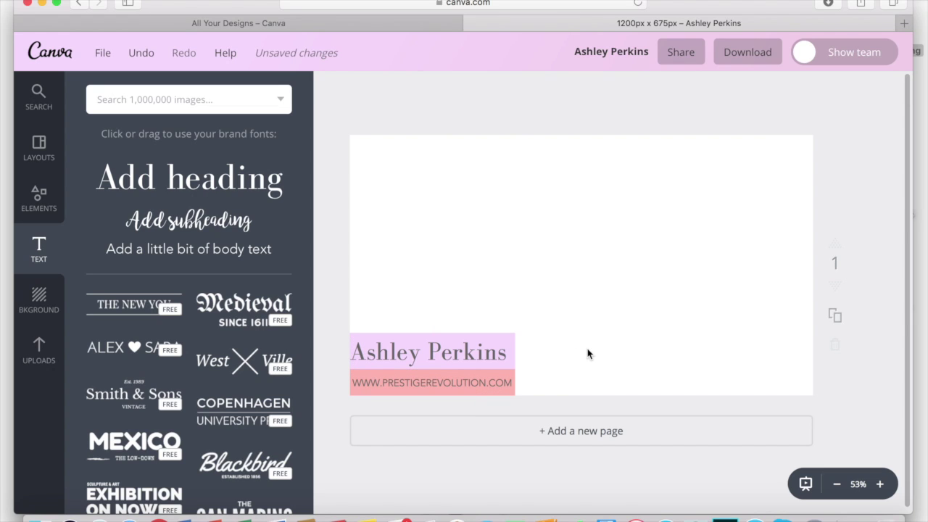
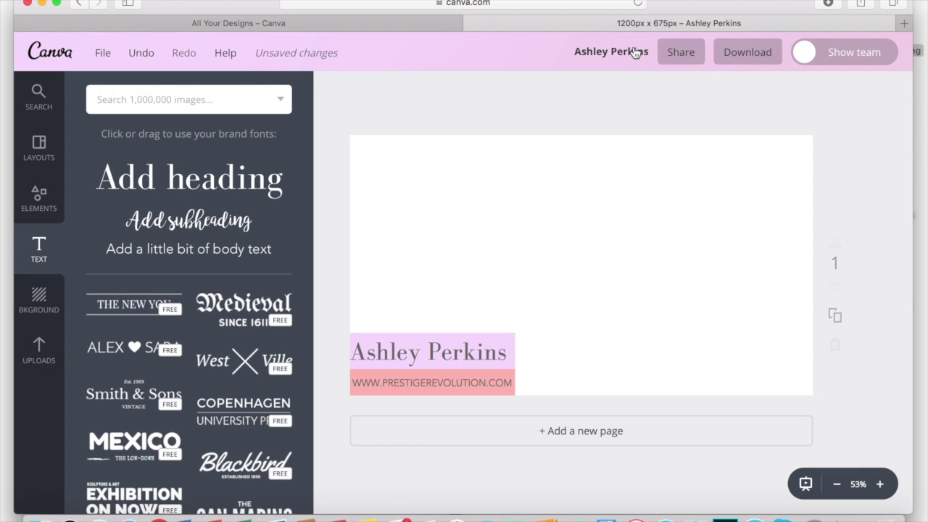
- Open the Design title popup for the 1200px x 675px Canva design
click(635, 53)
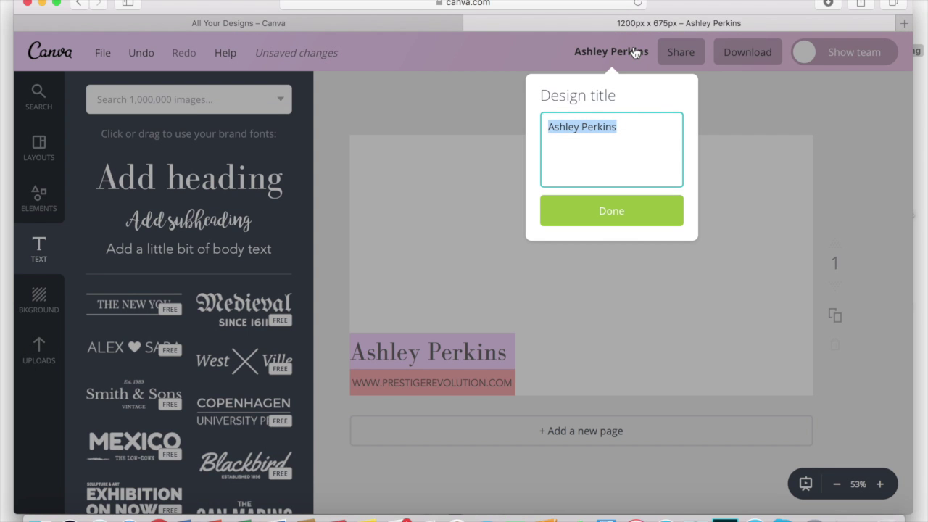
- Retitle the design 'OBS', enable a transparent-background download, and nudge the woman's photo
text(oBS)
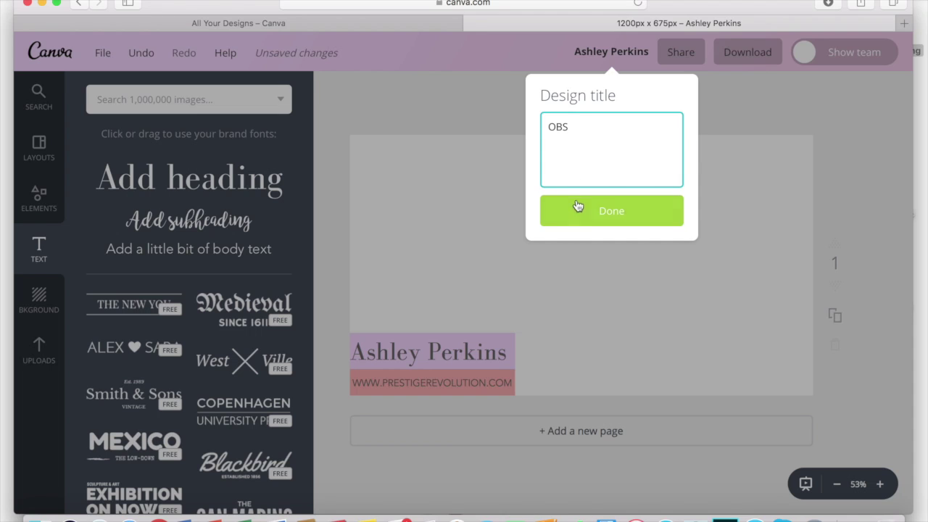
click(576, 211)
click(734, 65)
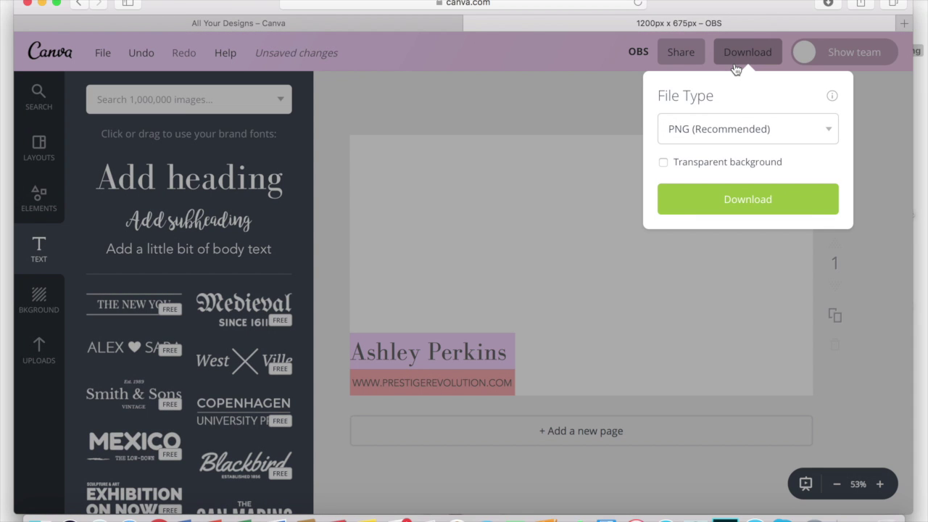
click(663, 163)
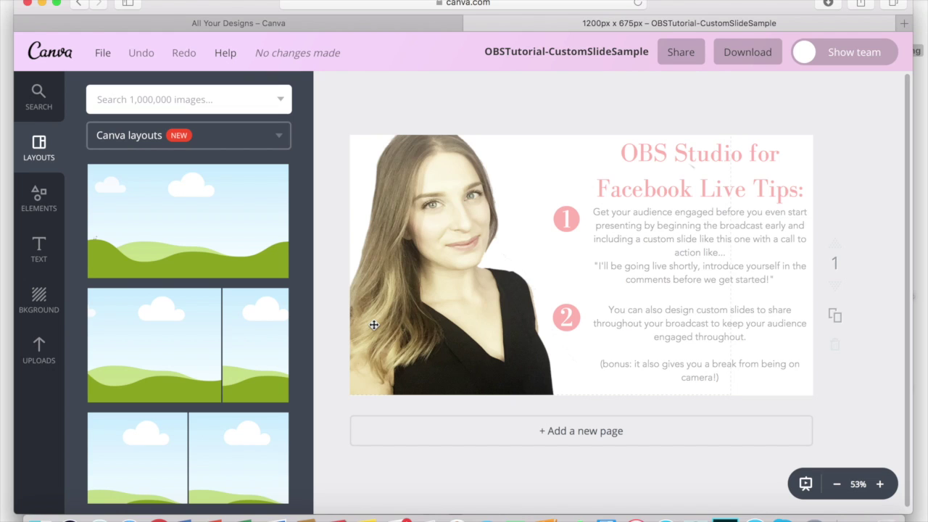
mouse_move(448, 222)
mouse_down()
mouse_move(435, 219)
mouse_move(450, 227)
mouse_up()
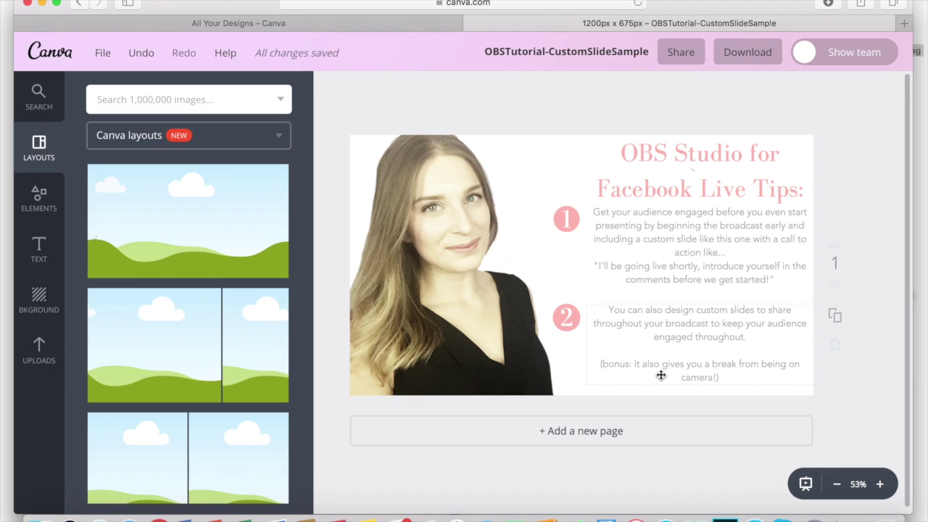
- Bring up the download options for the tips slide
click(748, 52)
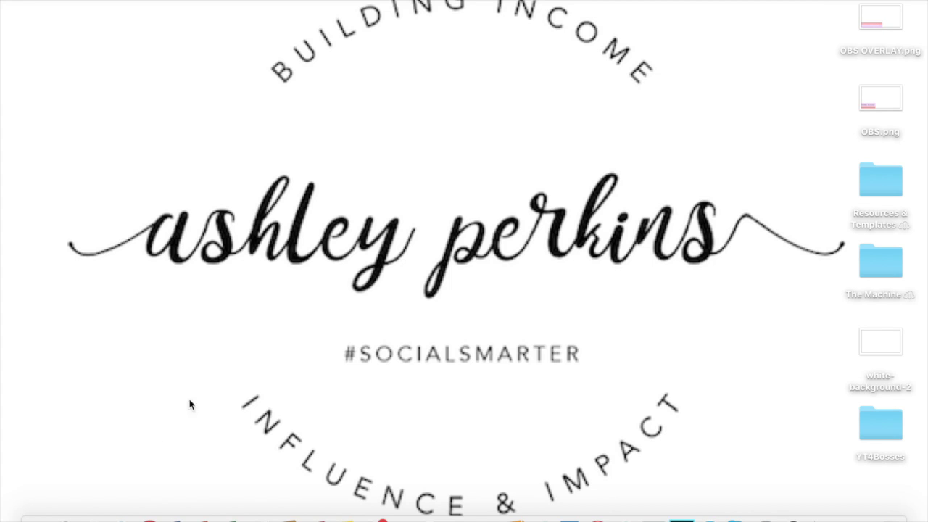
click(154, 520)
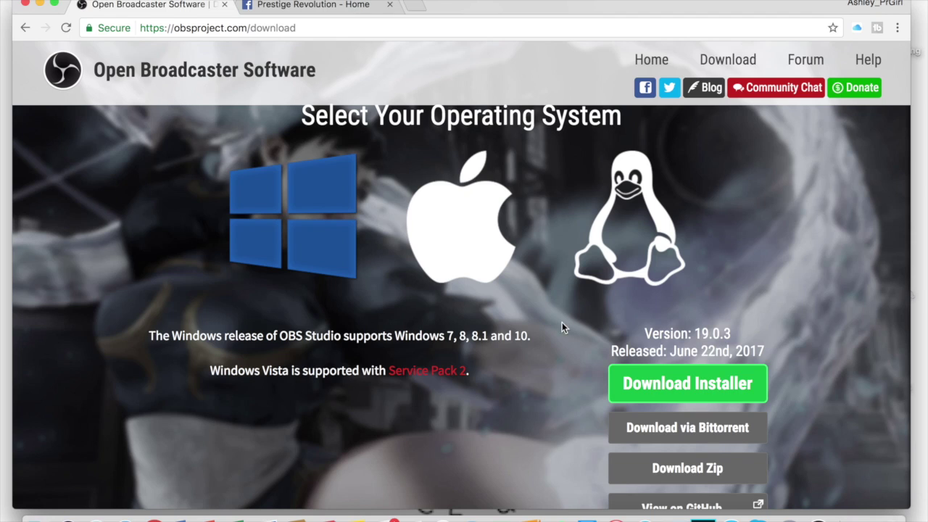
scroll(558, 338, down, 5)
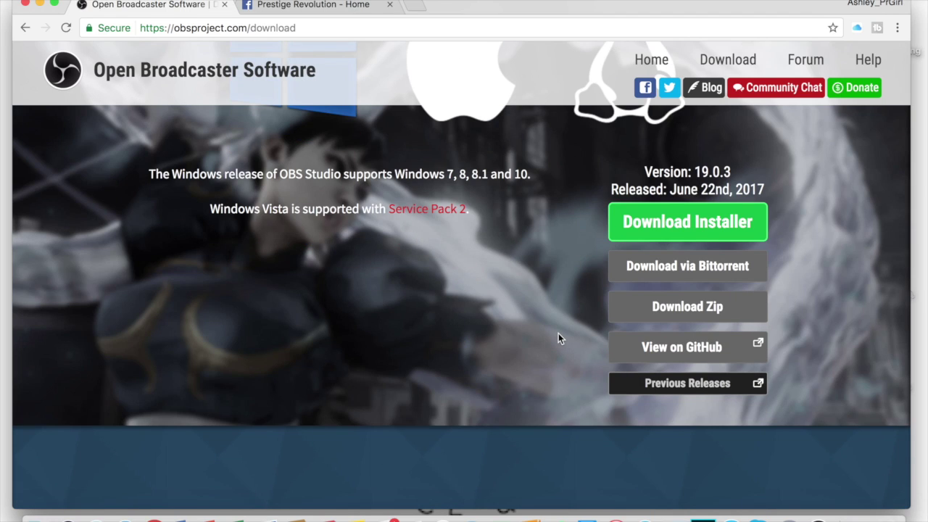
scroll(558, 336, up, 5)
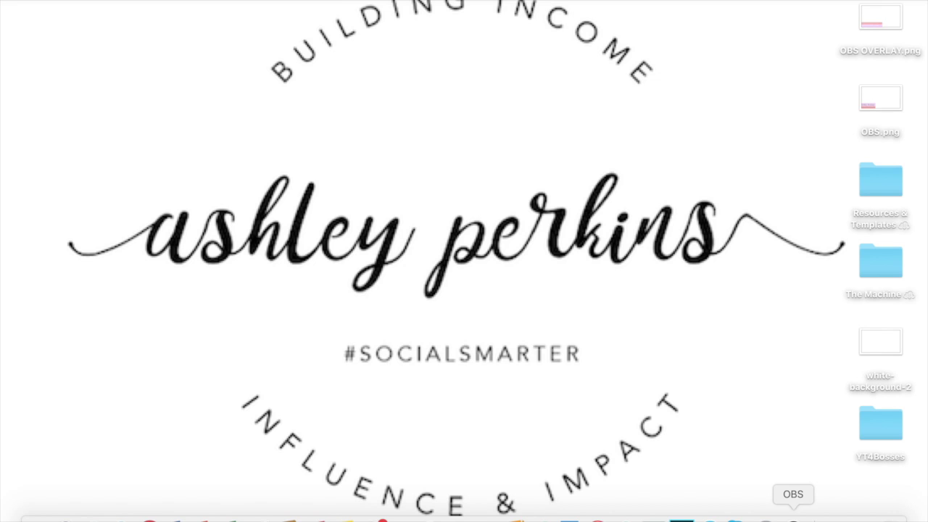
click(793, 517)
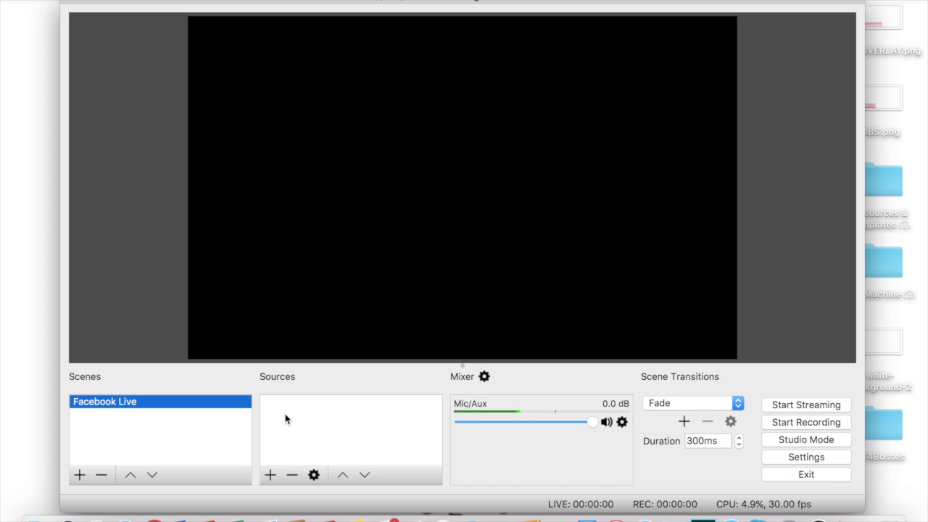
- Show the Add Source menu for the empty 'Facebook Live' scene
click(270, 475)
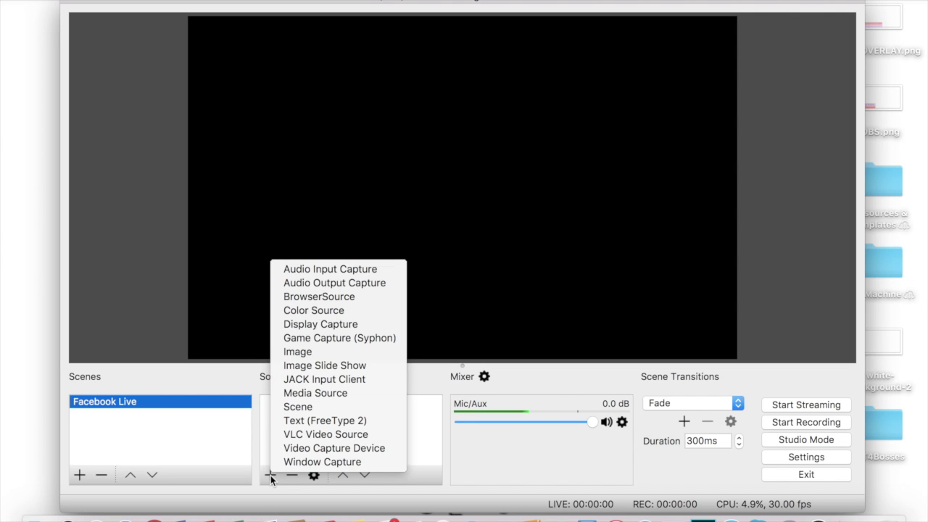
- Add a Video Capture Device source with the default name, using the HD Pro Webcam C920
click(302, 450)
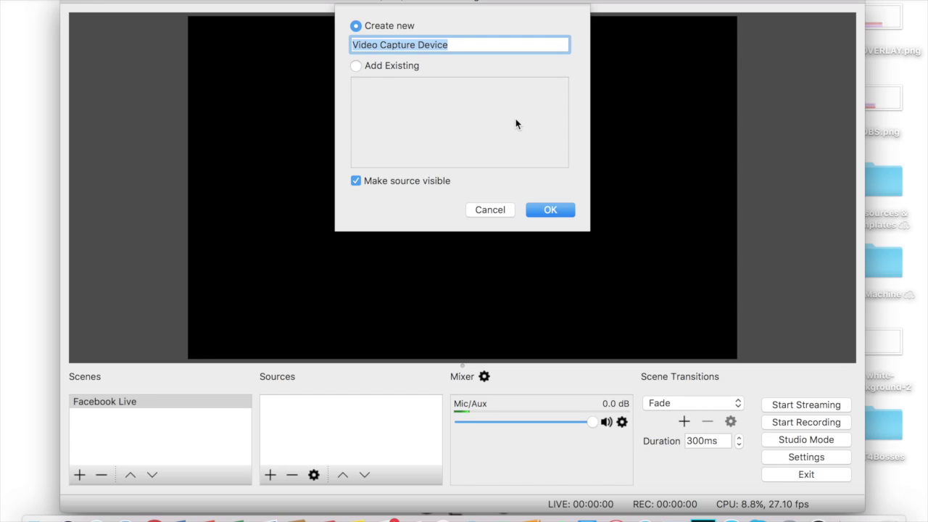
click(549, 210)
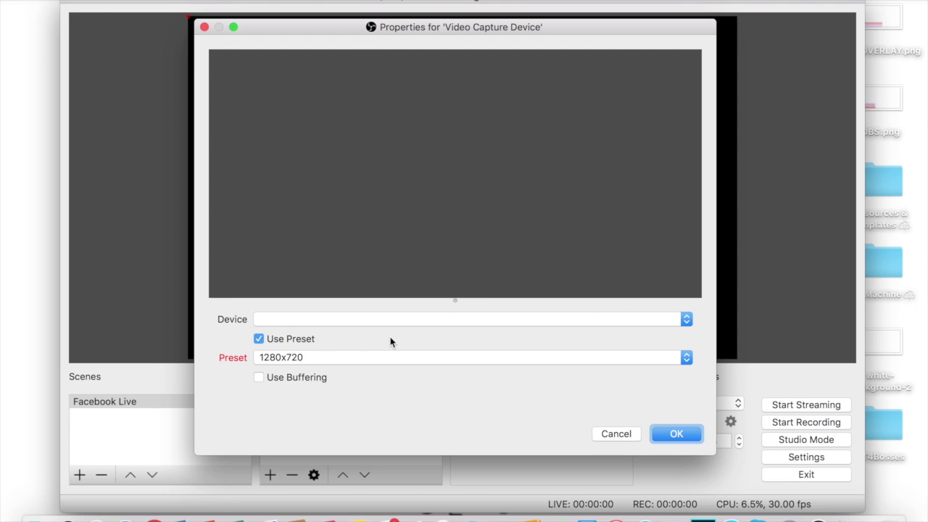
click(364, 320)
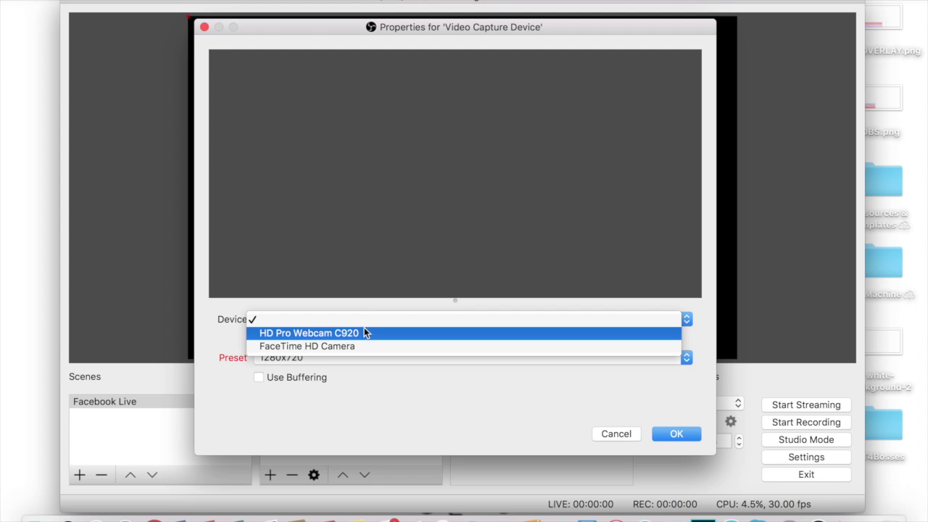
click(364, 333)
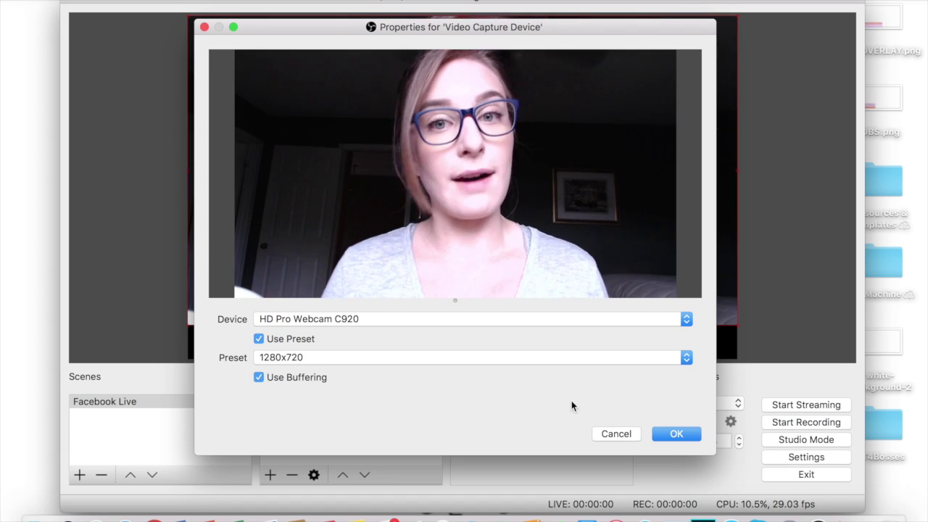
- Accept the webcam settings, then stretch and reposition the video until it covers the preview canvas
click(676, 433)
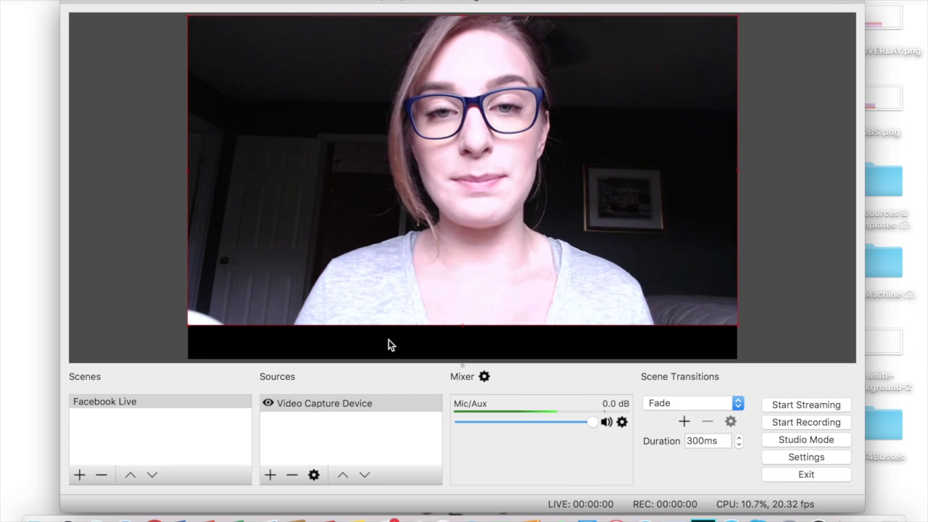
click(737, 328)
drag(738, 328, 755, 357)
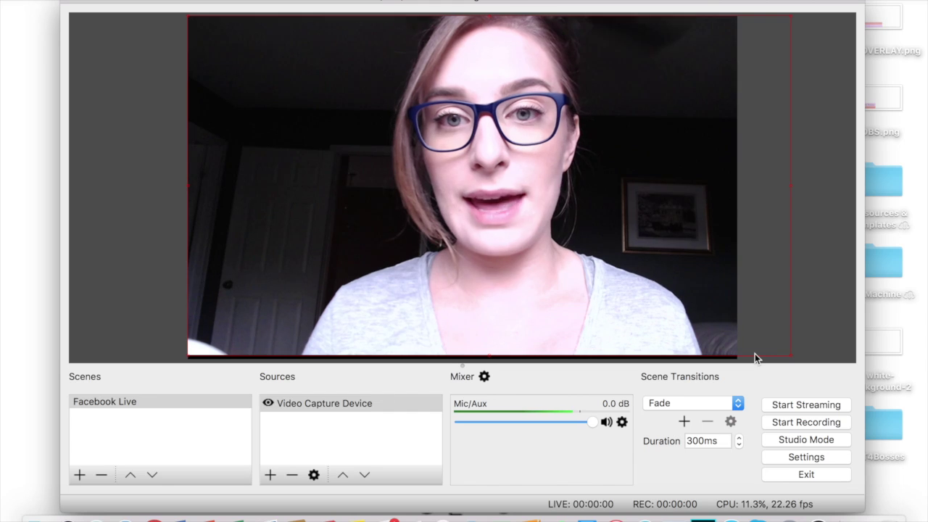
click(189, 356)
drag(189, 357, 156, 365)
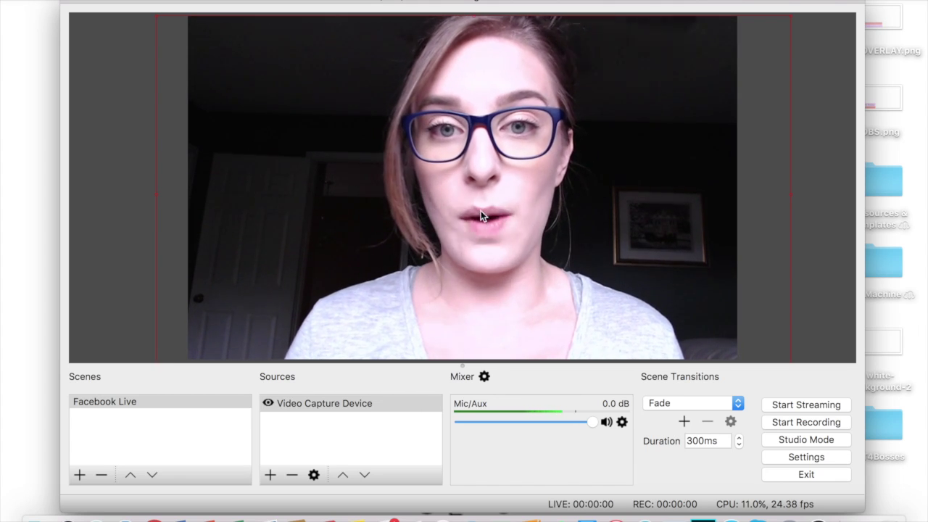
drag(607, 114, 603, 95)
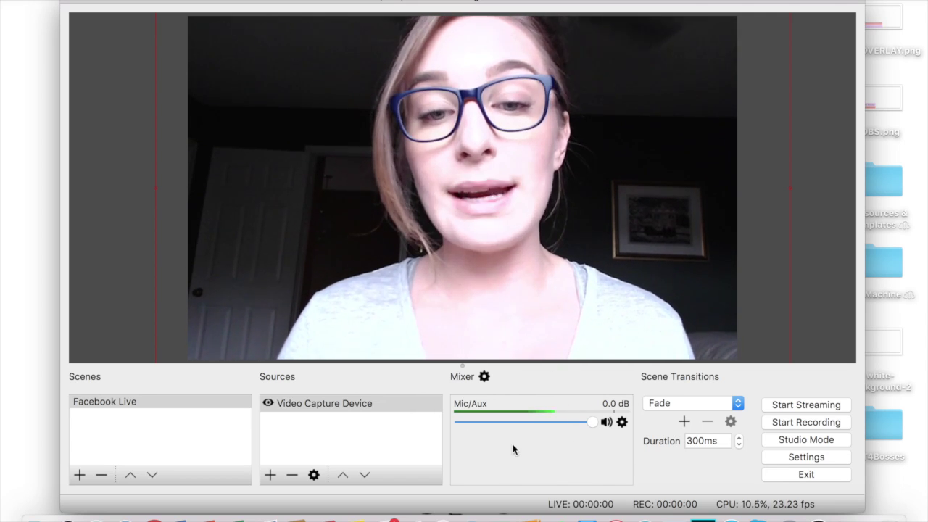
- Show the Add Source menu again to add another source to Facebook Live
click(271, 475)
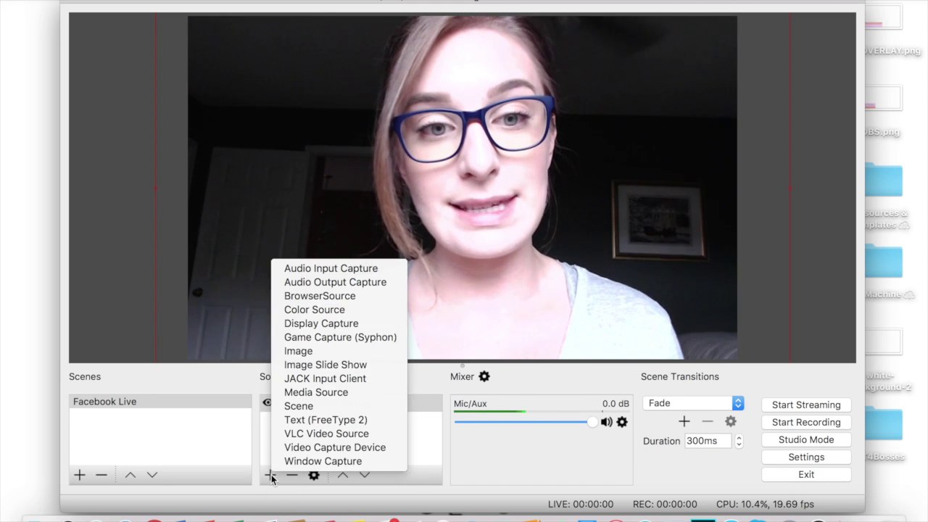
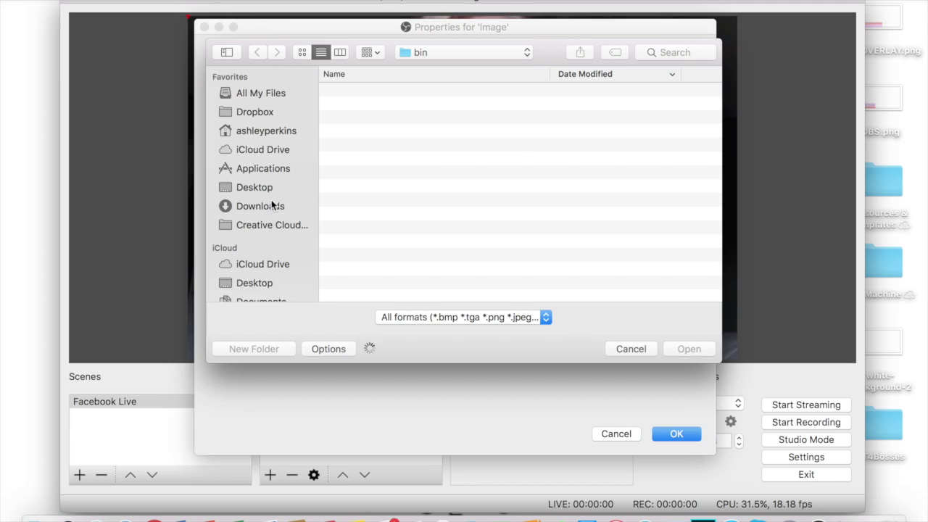
- Load OBS.png from the Desktop as the Image source's picture
click(256, 188)
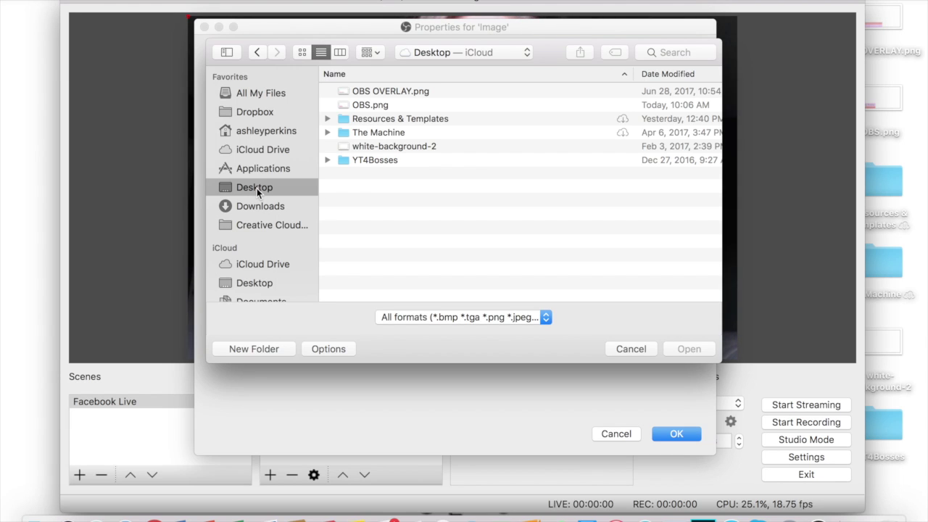
click(365, 107)
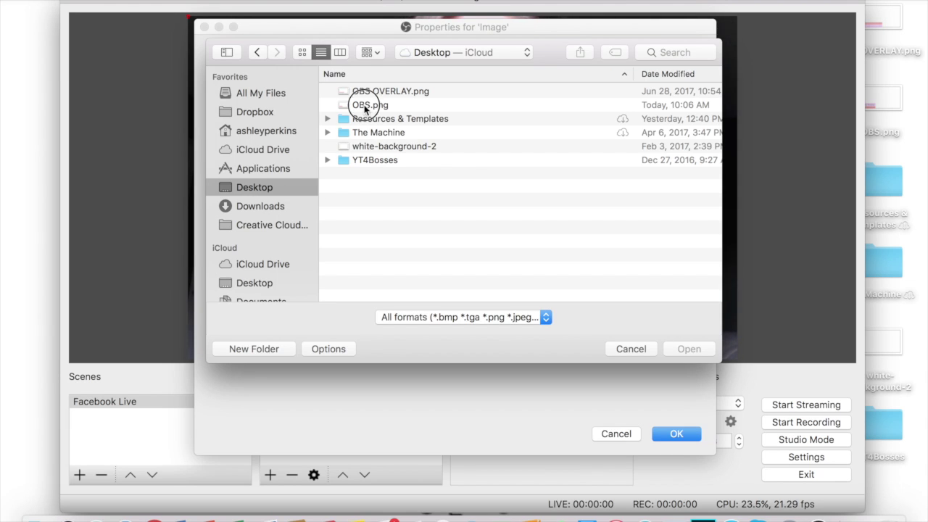
double_click(365, 106)
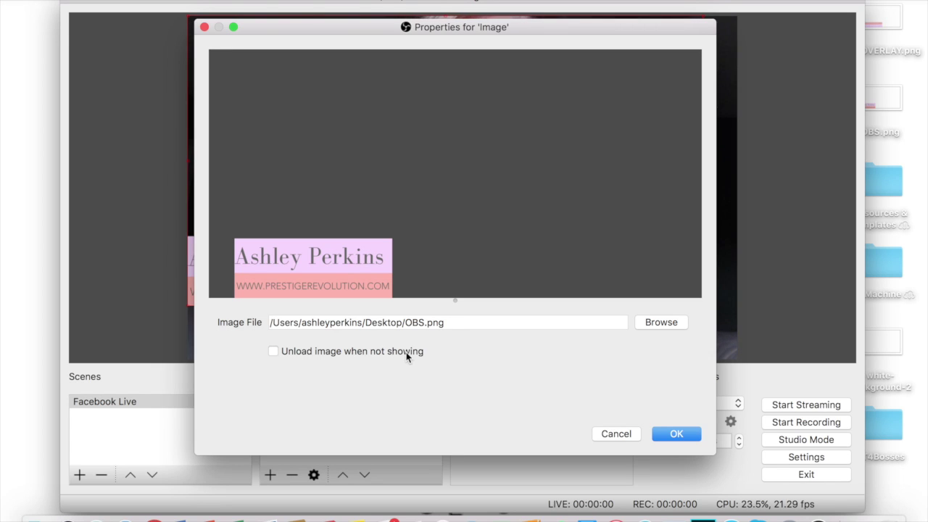
click(660, 433)
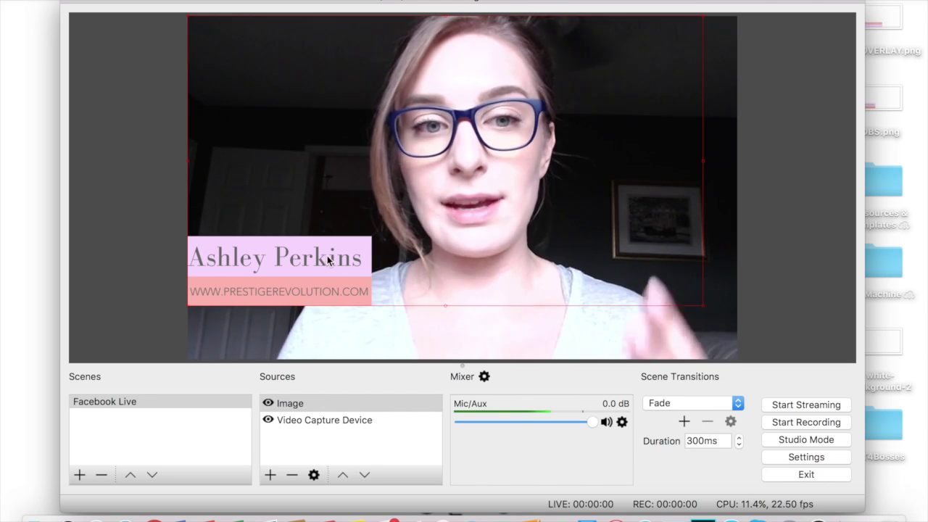
- Move the name banner down to the bottom-left edge of the webcam frame
drag(325, 263, 320, 313)
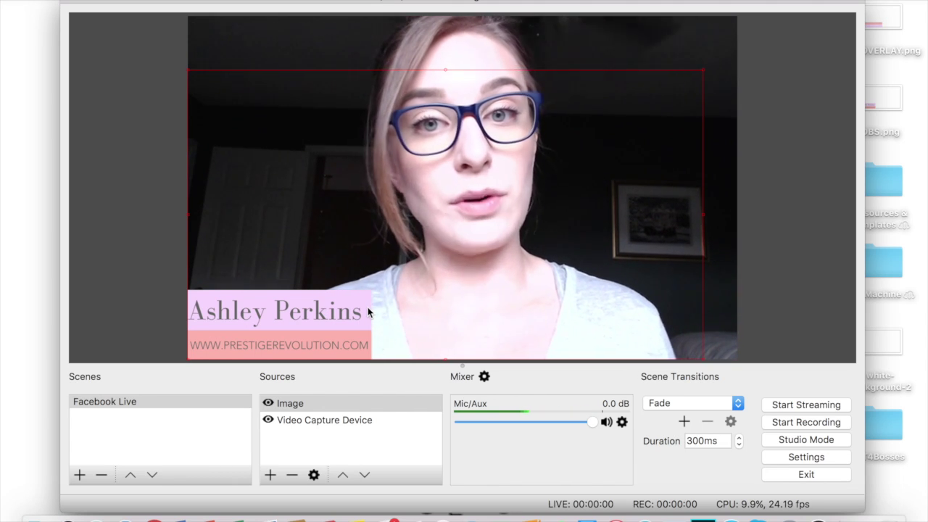
click(270, 475)
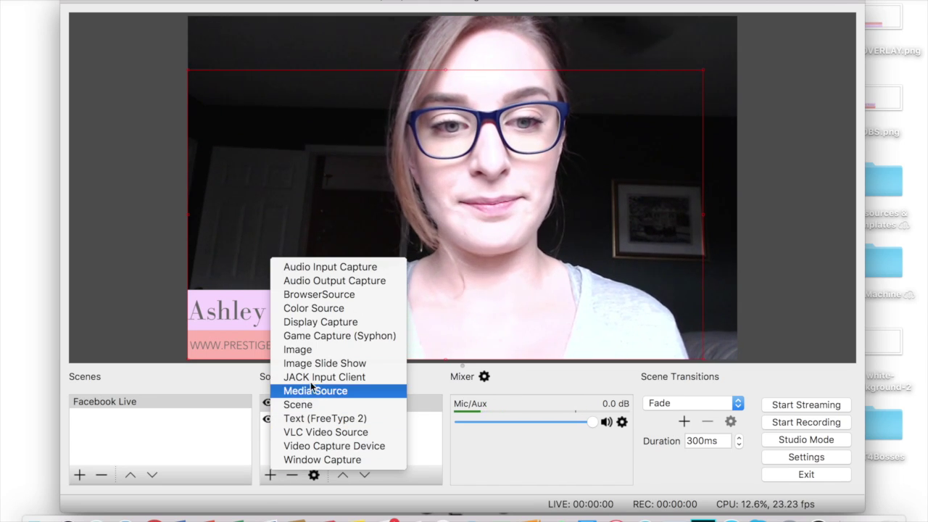
- Add a new image source named Image 2 showing the Facebook Live tips slide
click(310, 350)
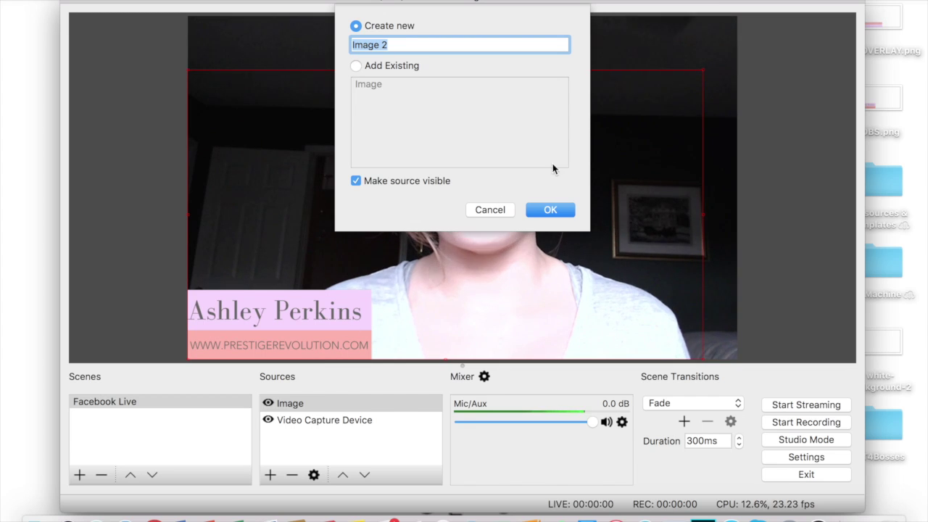
click(554, 209)
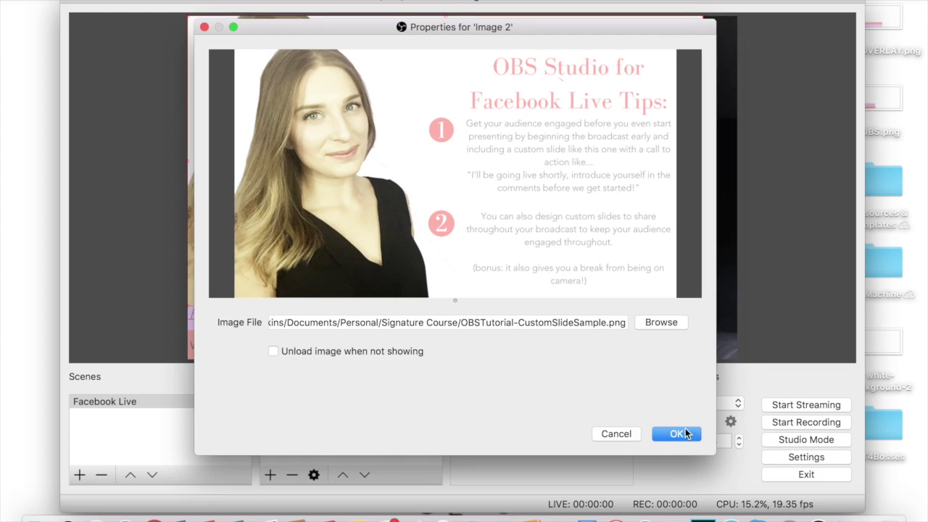
click(673, 432)
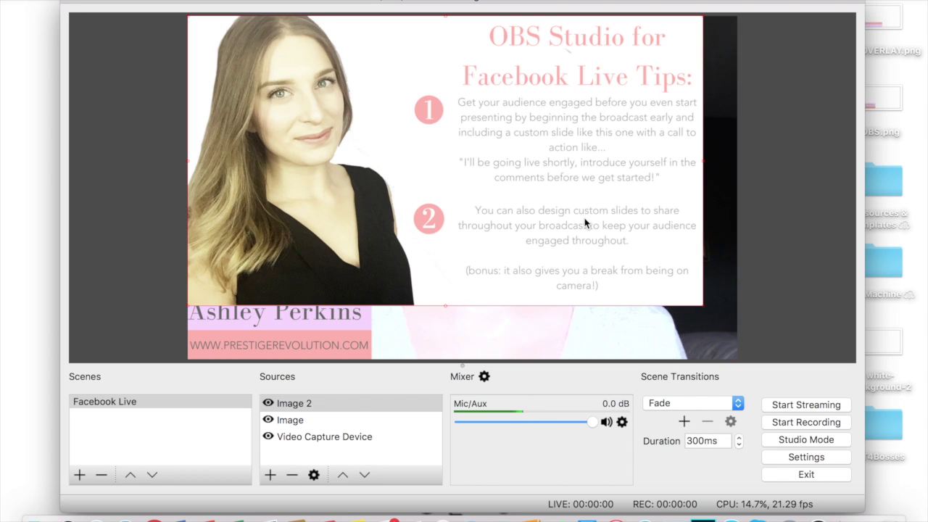
- Enlarge the tips slide so it covers the whole webcam frame
drag(703, 306, 740, 346)
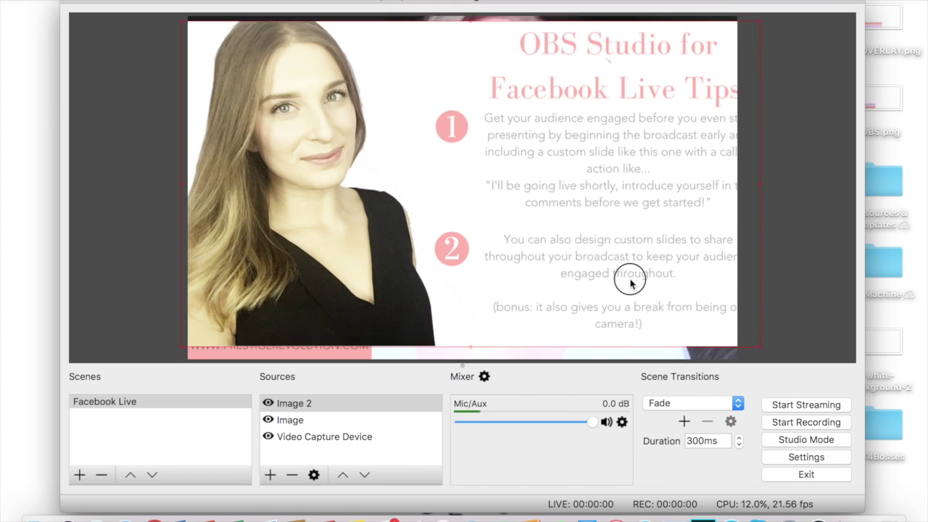
drag(735, 338, 643, 295)
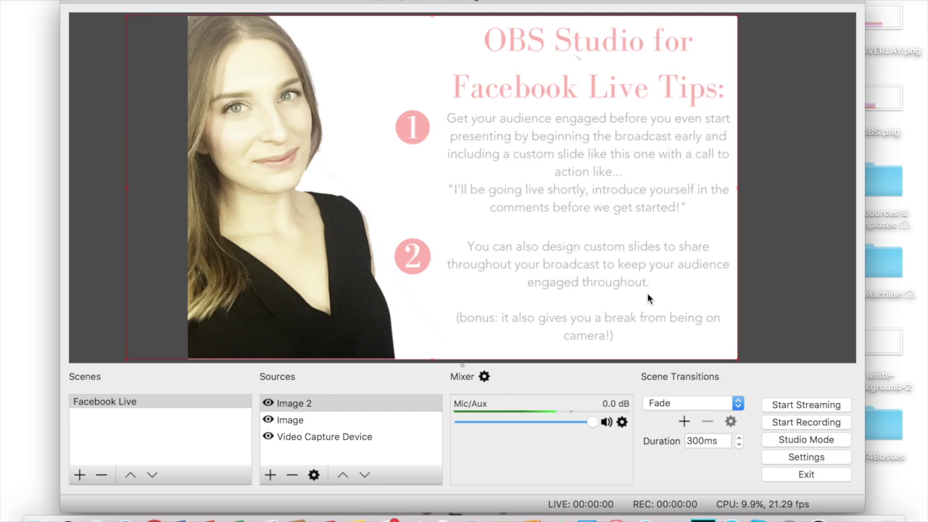
mouse_move(305, 409)
mouse_down()
mouse_move(306, 428)
mouse_move(303, 411)
mouse_up()
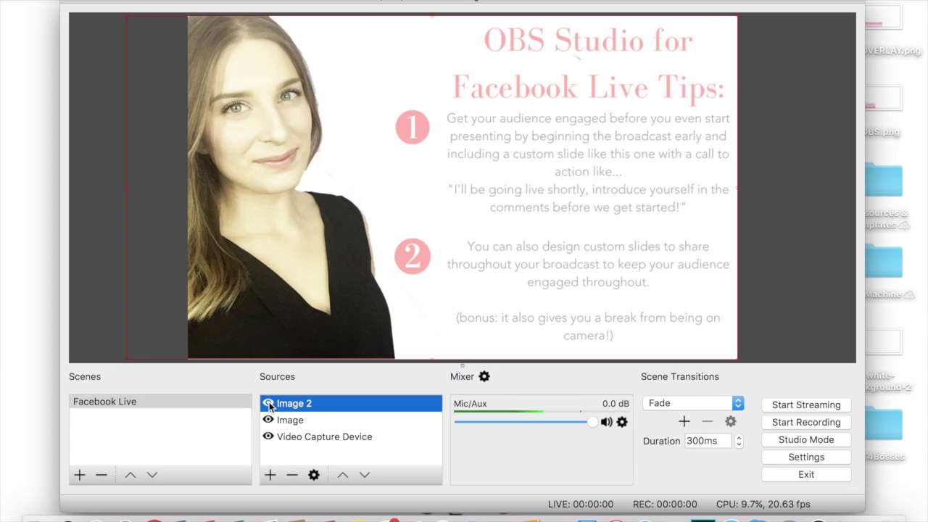
- Hide the Image 2 tips slide with its eye icon in Sources
click(268, 404)
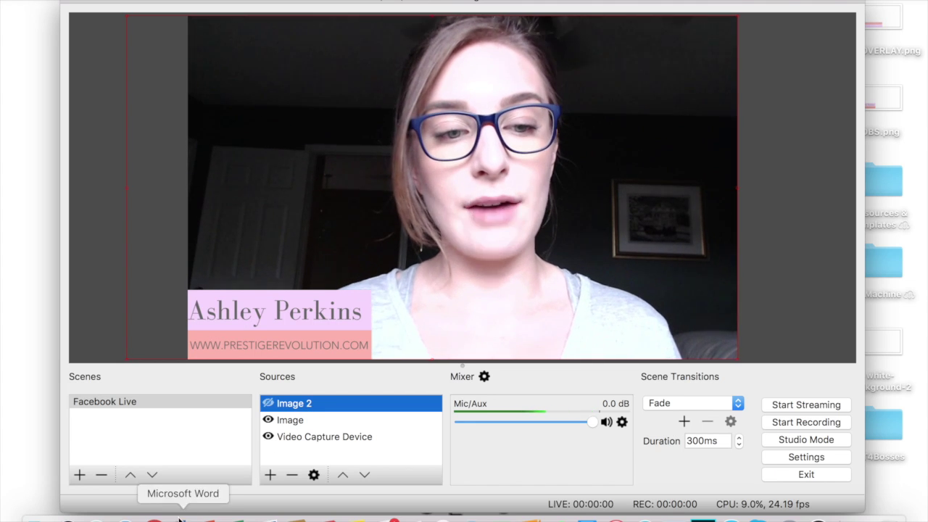
- In Chrome, open the Prestige Revolution page's Video Library under Publishing Tools
click(155, 516)
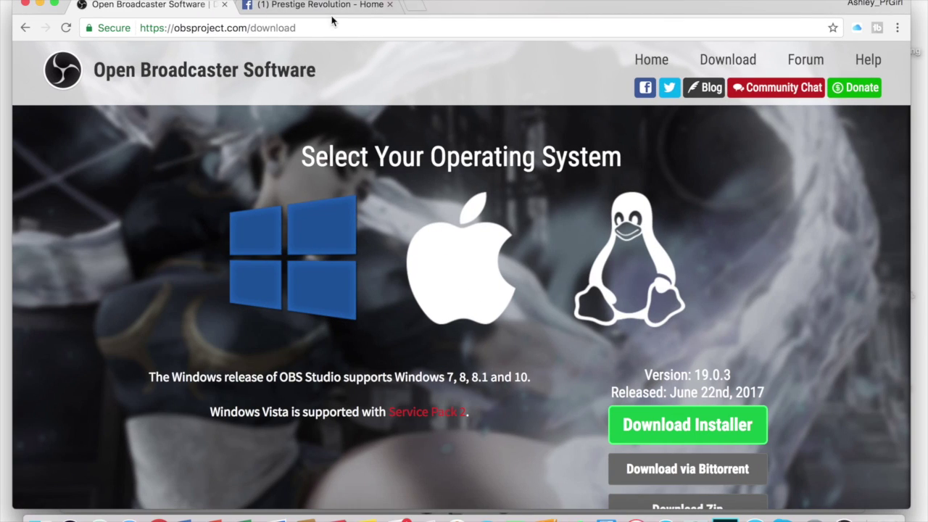
click(328, 7)
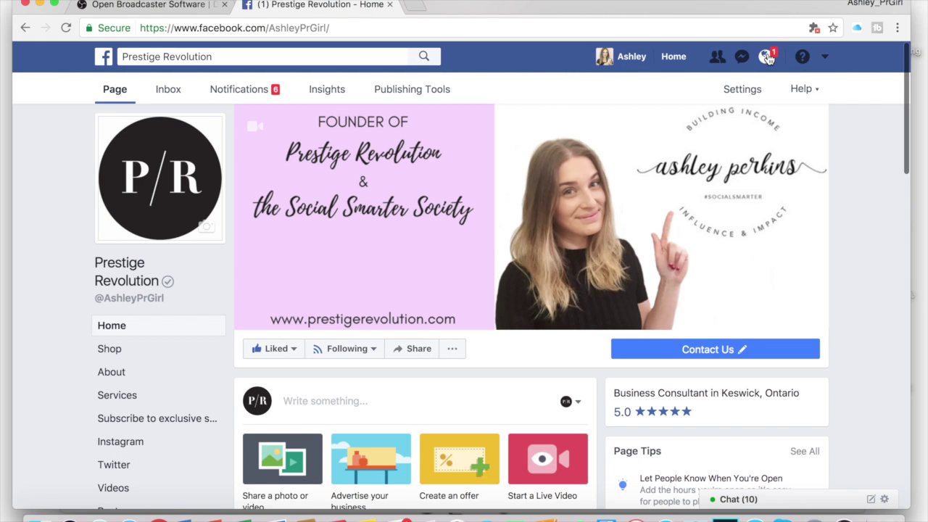
click(418, 93)
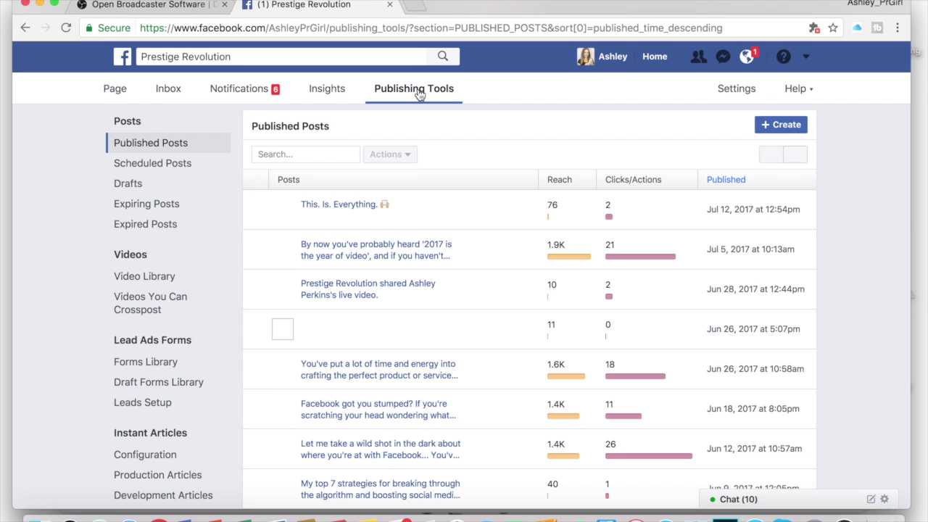
click(159, 257)
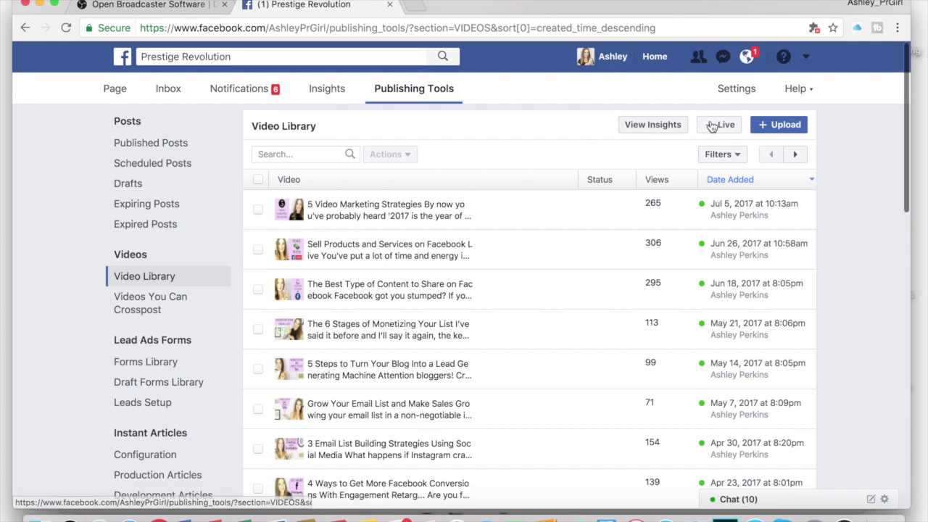
- Create a new Facebook live video, select its stream key, and return to OBS
click(720, 125)
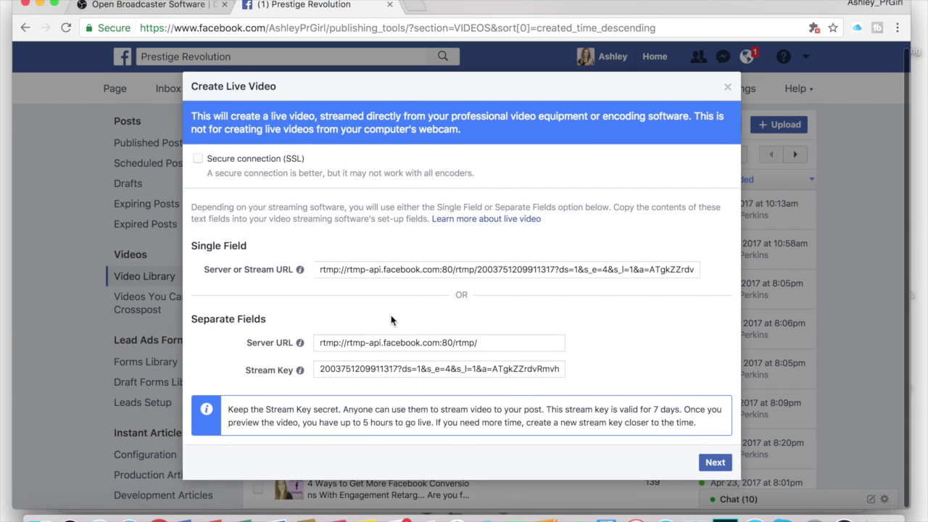
triple_click(380, 368)
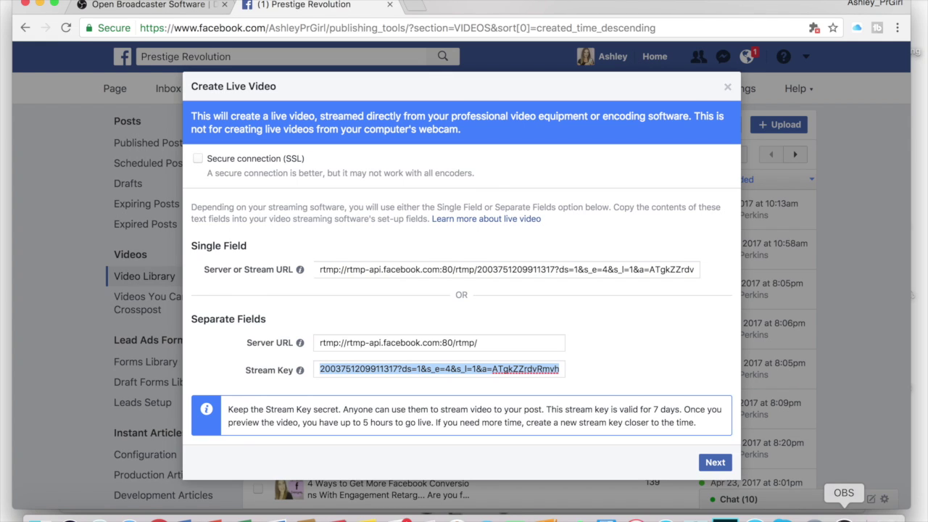
click(844, 516)
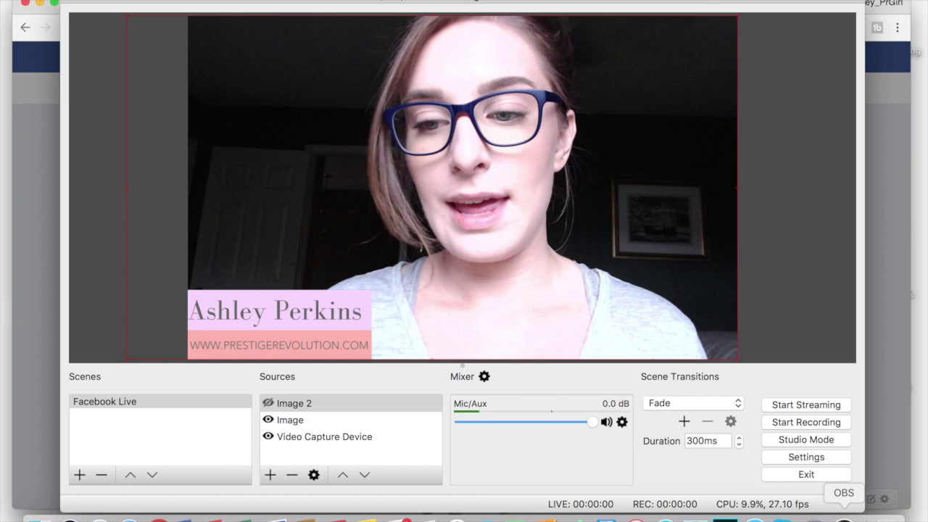
- Set the OBS streaming service to Facebook Live and paste the page's stream key
click(815, 462)
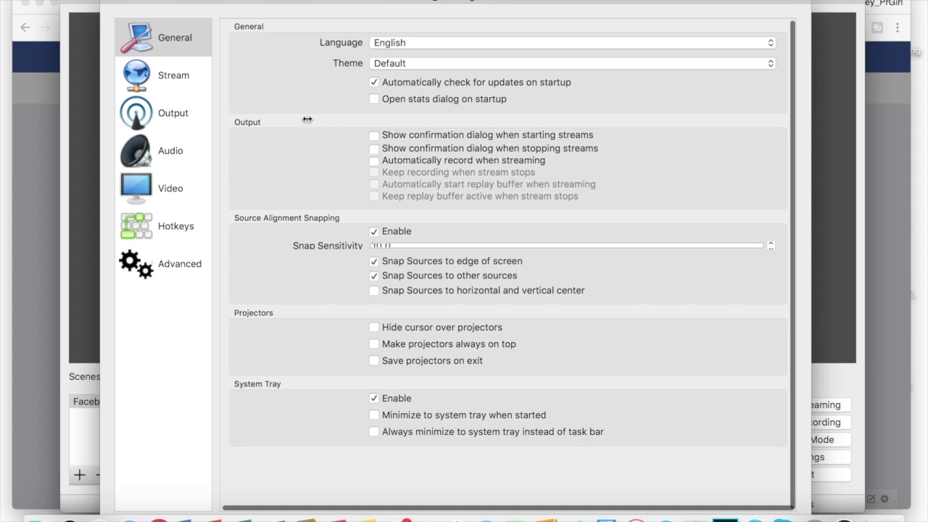
click(172, 79)
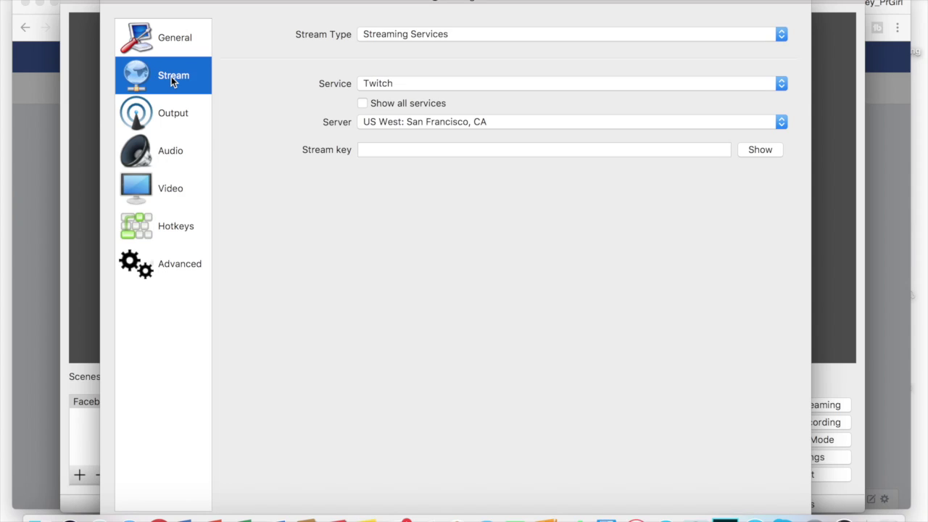
click(410, 86)
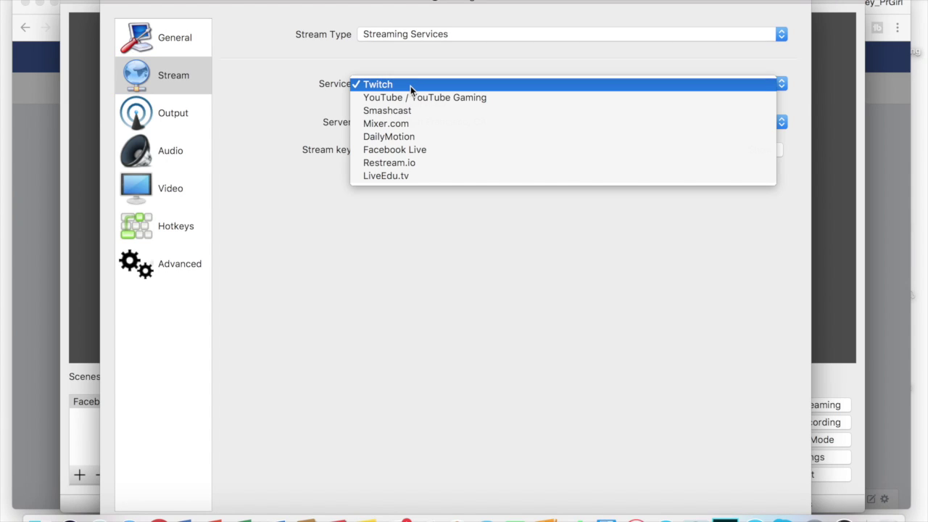
click(418, 150)
click(409, 150)
key(super+v)
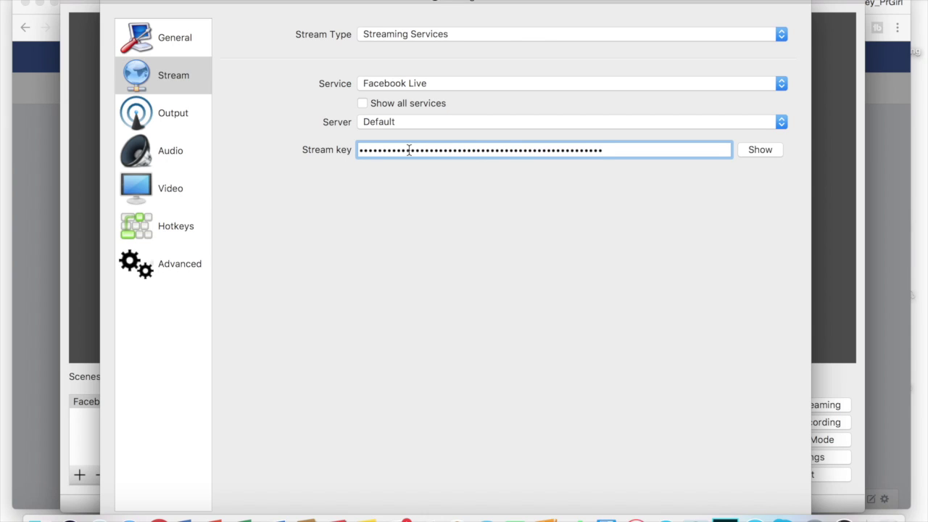
- Review the Output and Video settings, then close Settings saving the changes
click(181, 120)
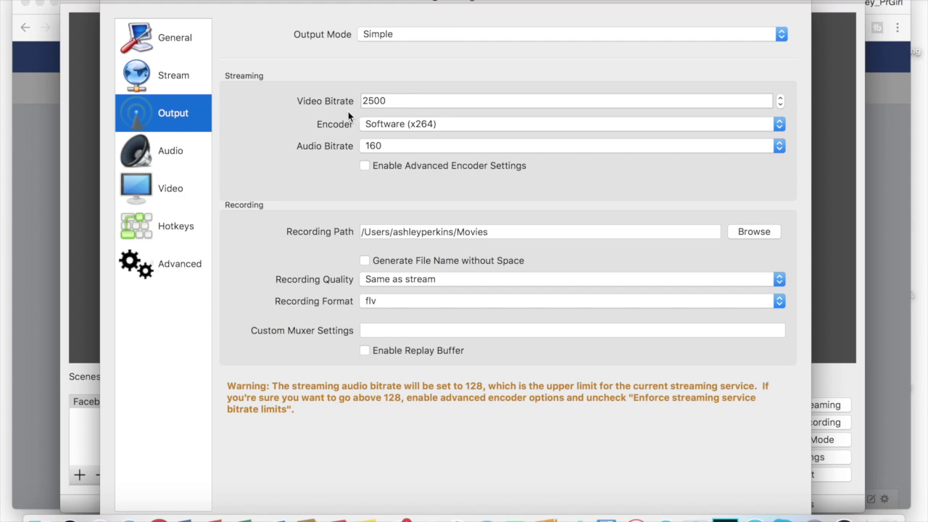
click(181, 190)
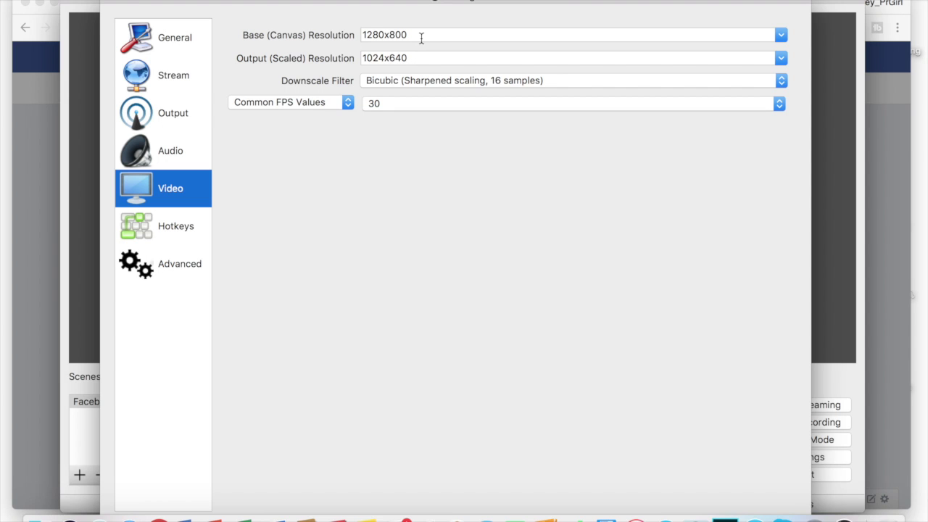
click(112, 4)
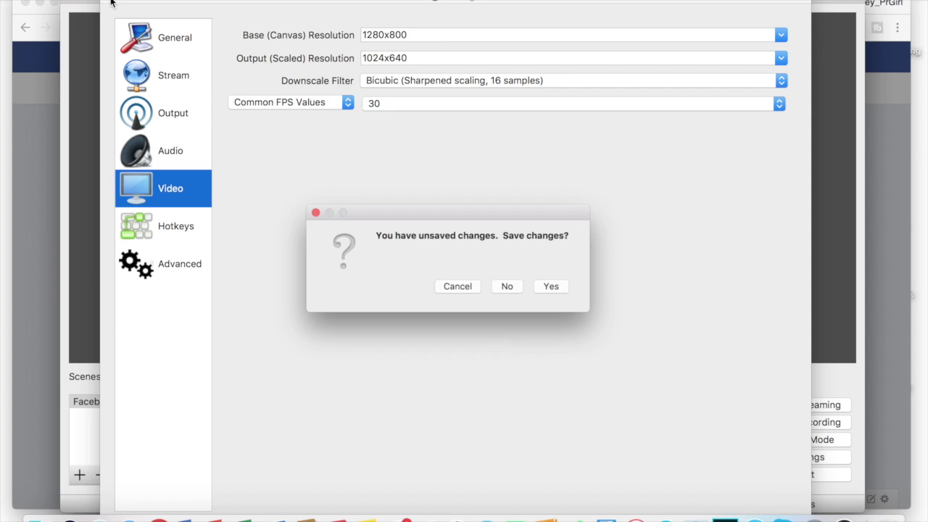
click(557, 286)
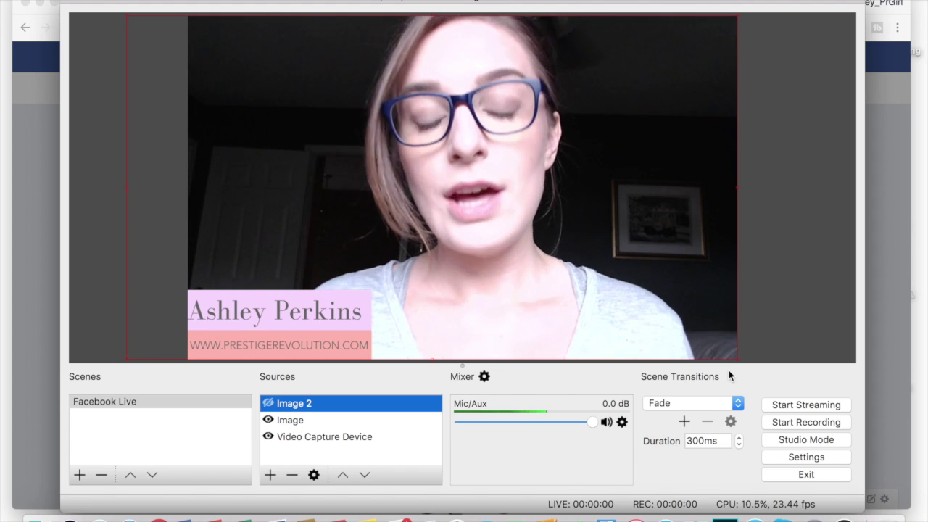
- Start streaming from OBS and advance Facebook's Create Live Video dialog to the feed preview
click(798, 406)
click(160, 517)
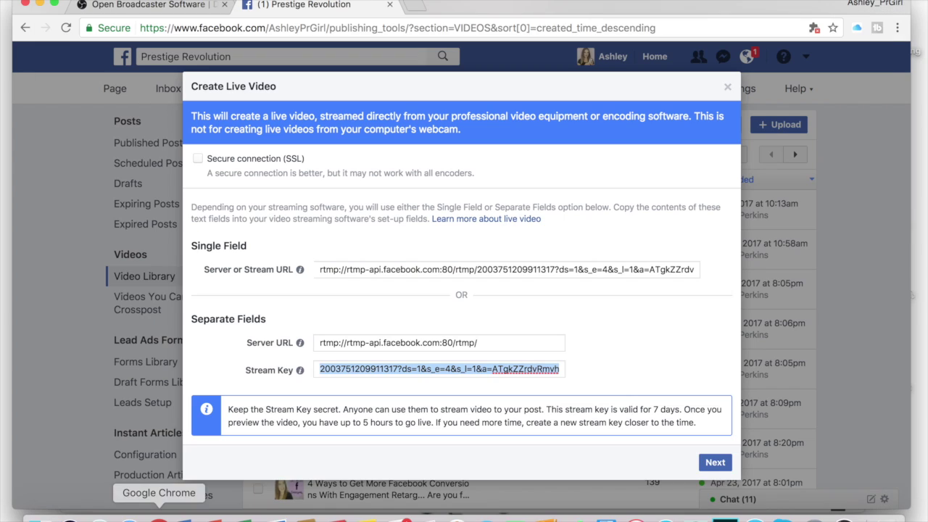
click(713, 465)
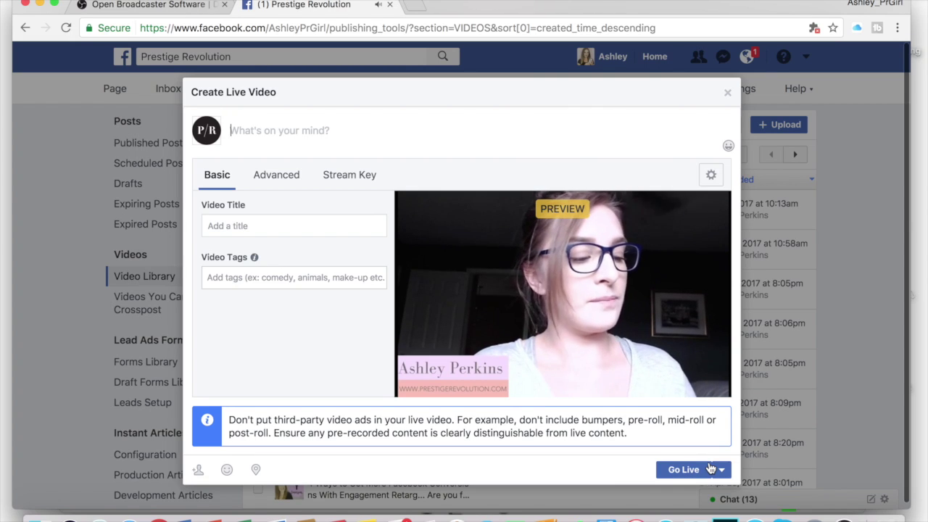
mouse_move(596, 377)
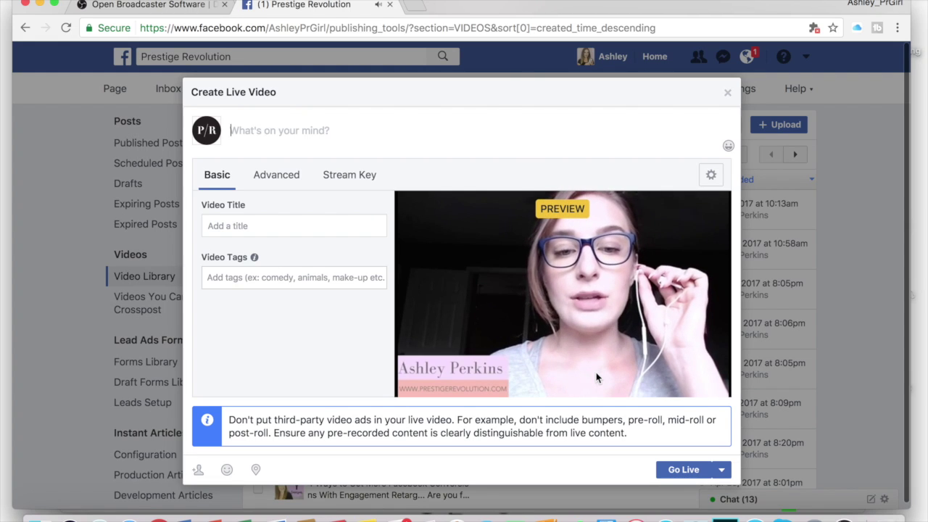
- Use 'Testing Facebook Live on OBS Studio' as post text and video title, then go live
text(Test)
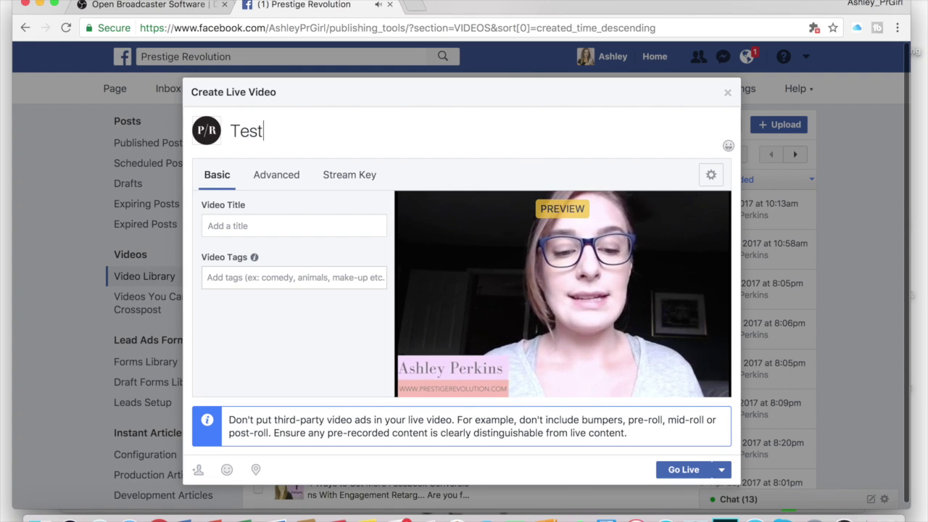
text(ing Fa)
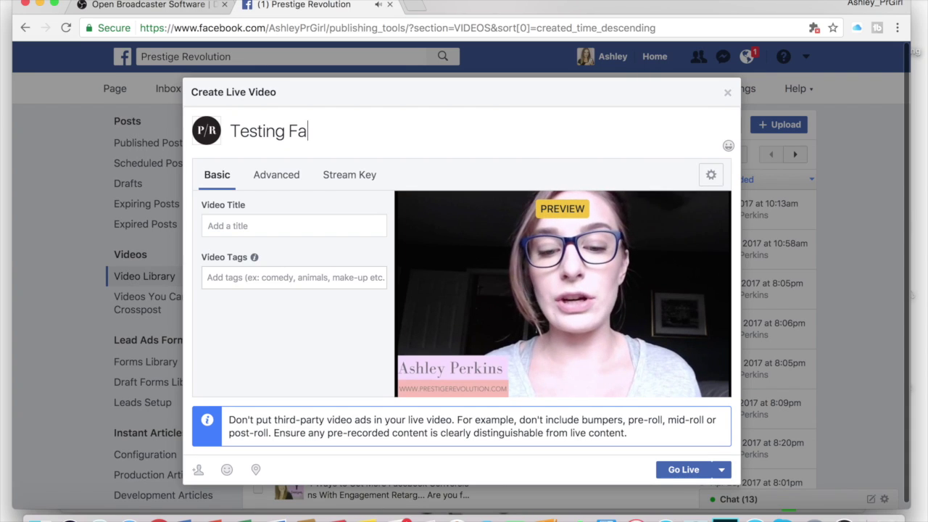
text(ceboo)
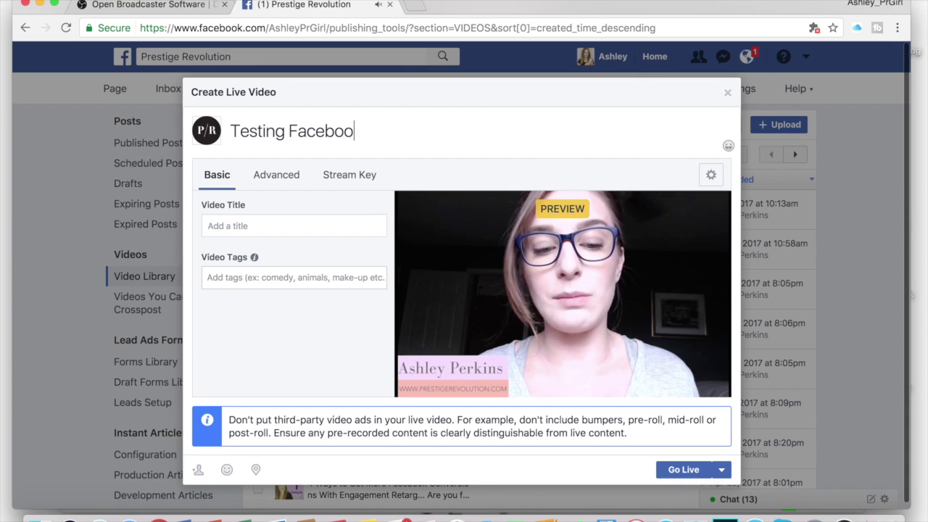
text(k Live on )
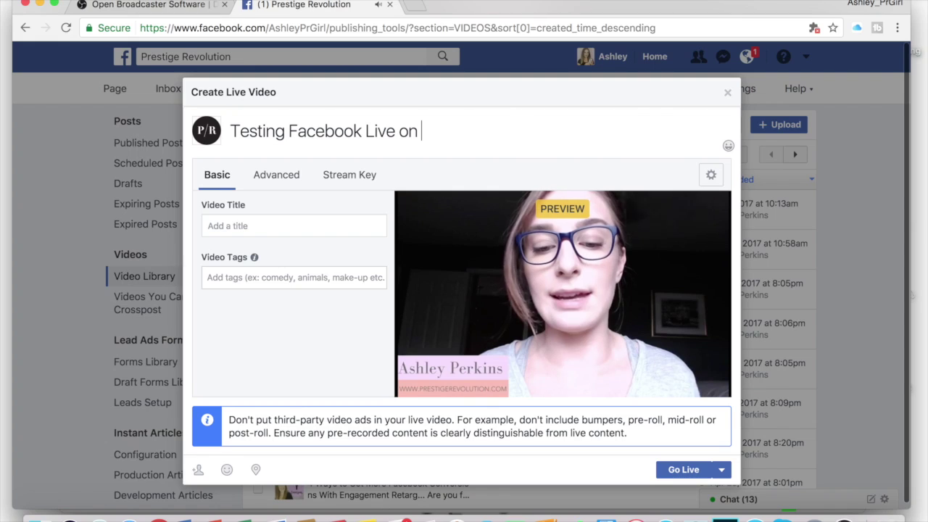
text(OBS Studio)
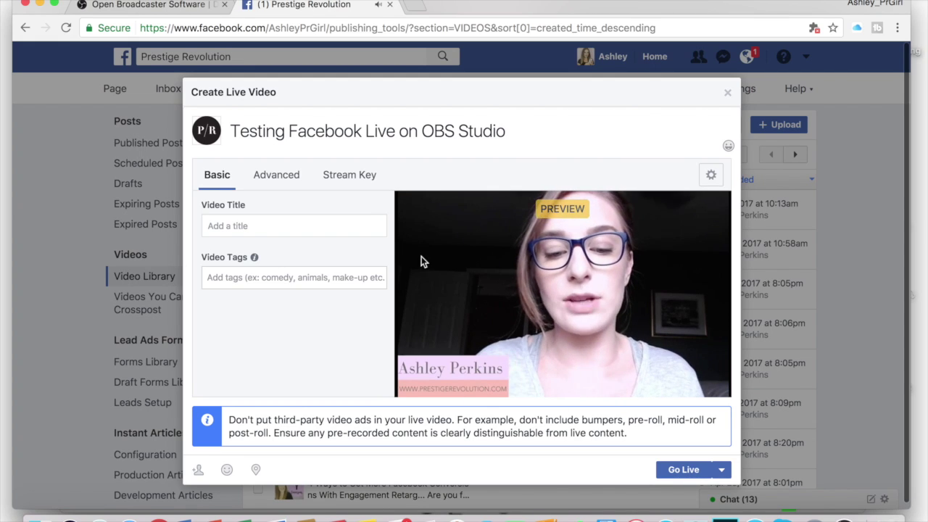
triple_click(391, 133)
key(super+c)
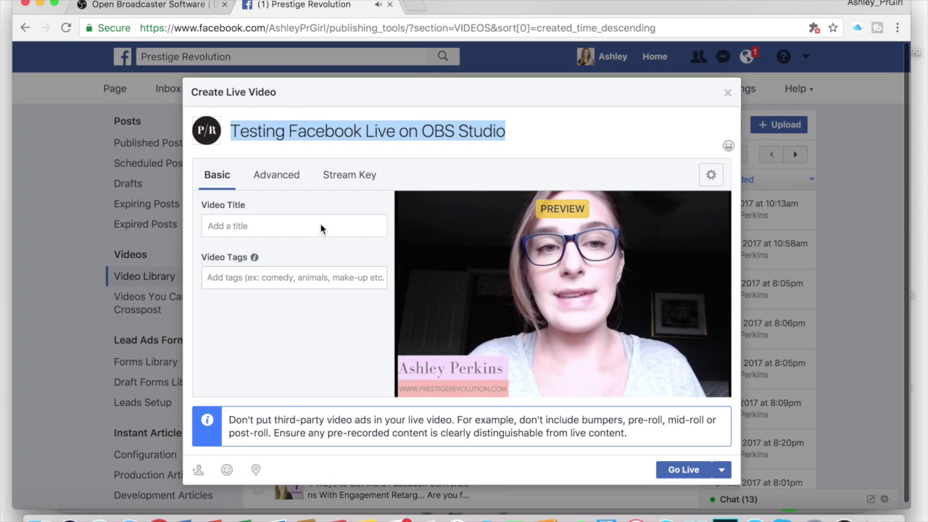
click(317, 226)
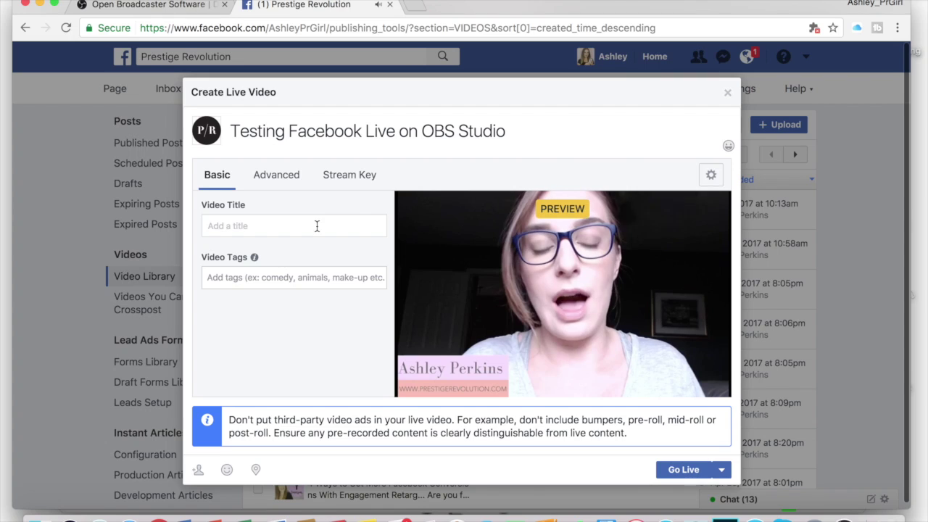
key(super+v)
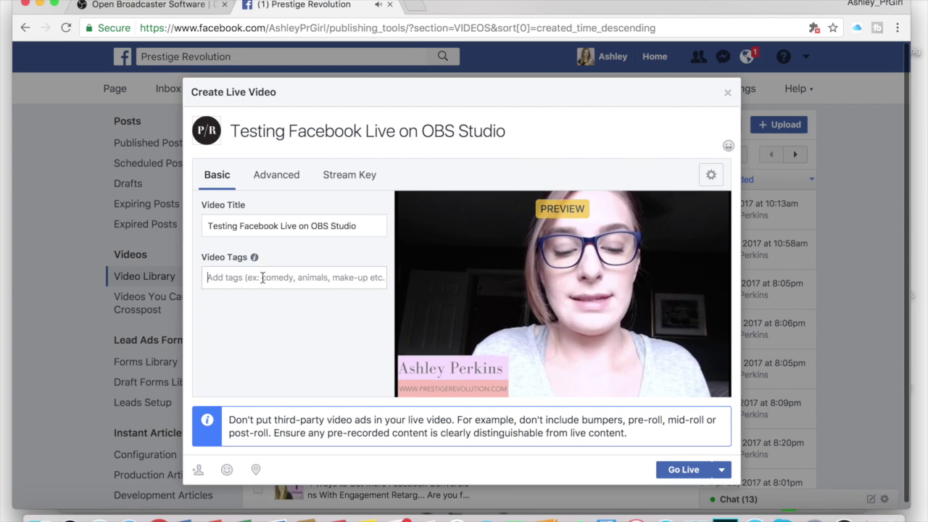
click(672, 472)
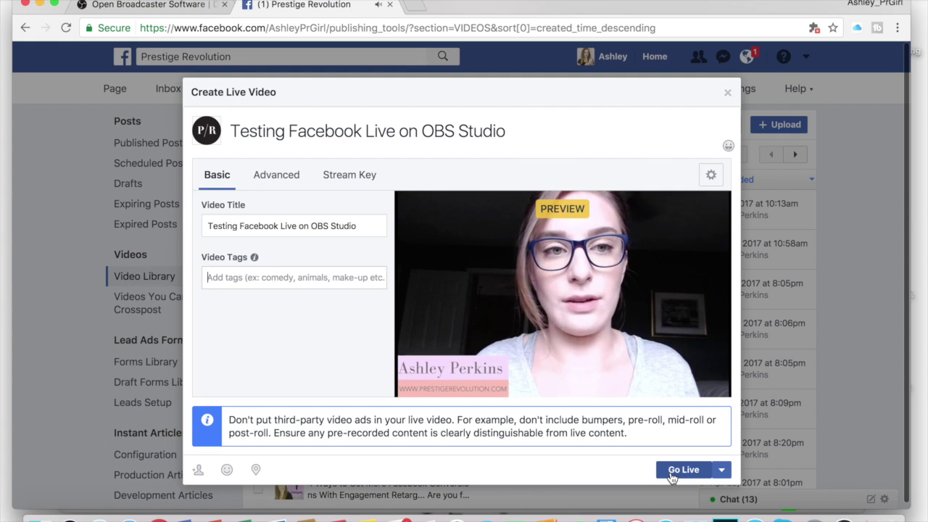
- Take the 'Testing Facebook Live on OBS Studio' broadcast live on Facebook
click(672, 472)
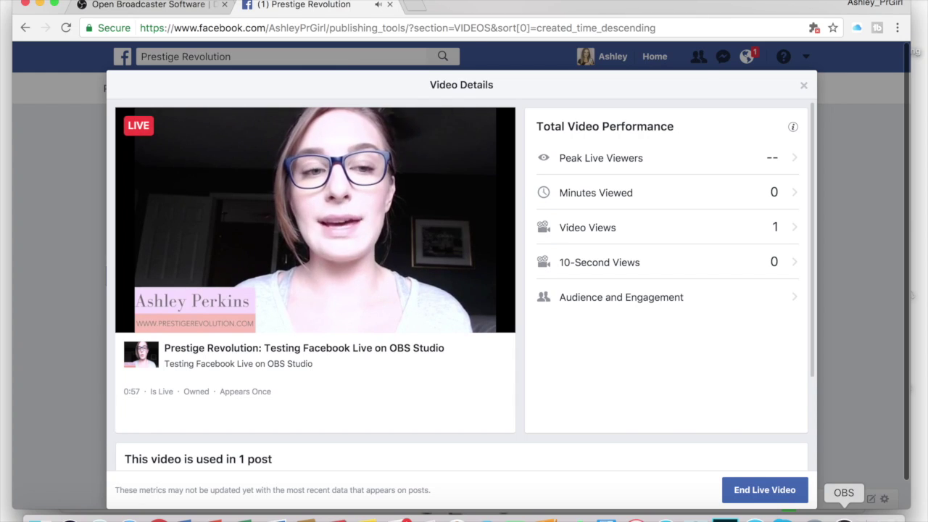
click(843, 517)
- Make the Image 2 tips slide visible over the webcam, check it on Facebook, then stop streaming
click(305, 403)
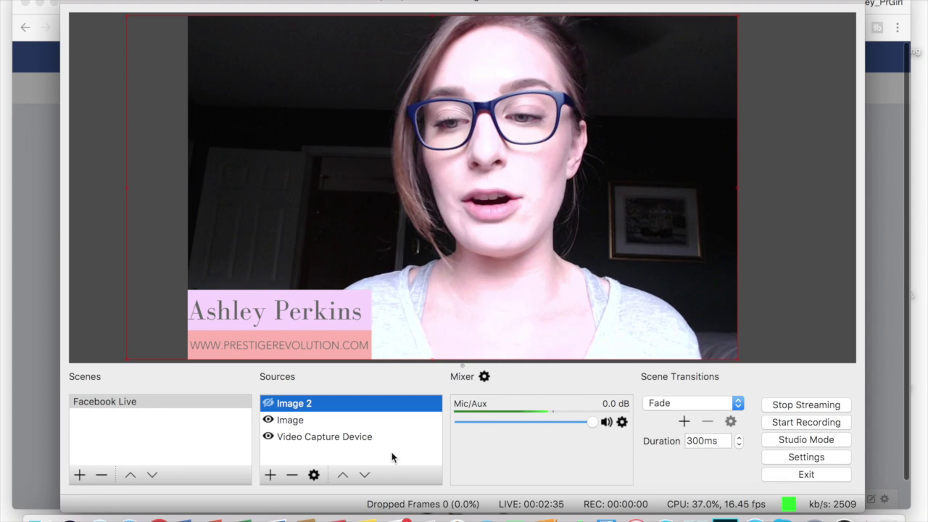
click(268, 404)
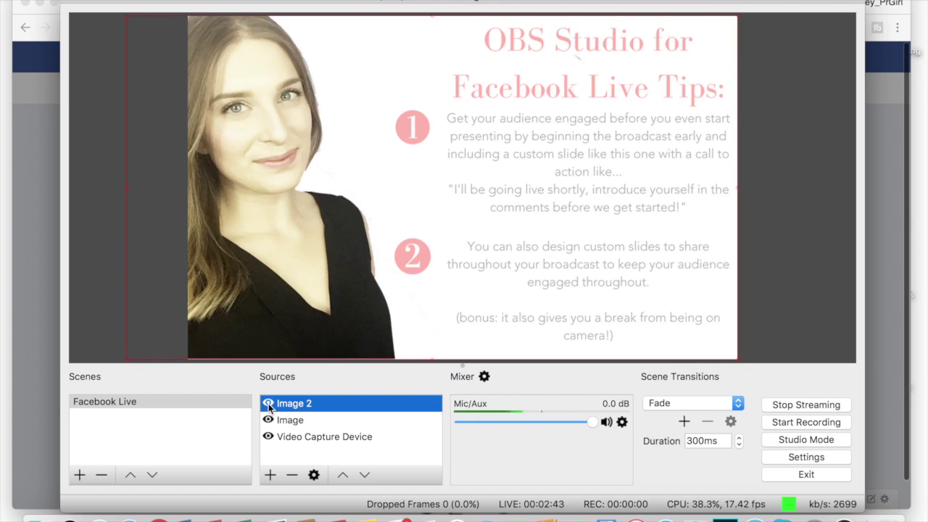
click(159, 518)
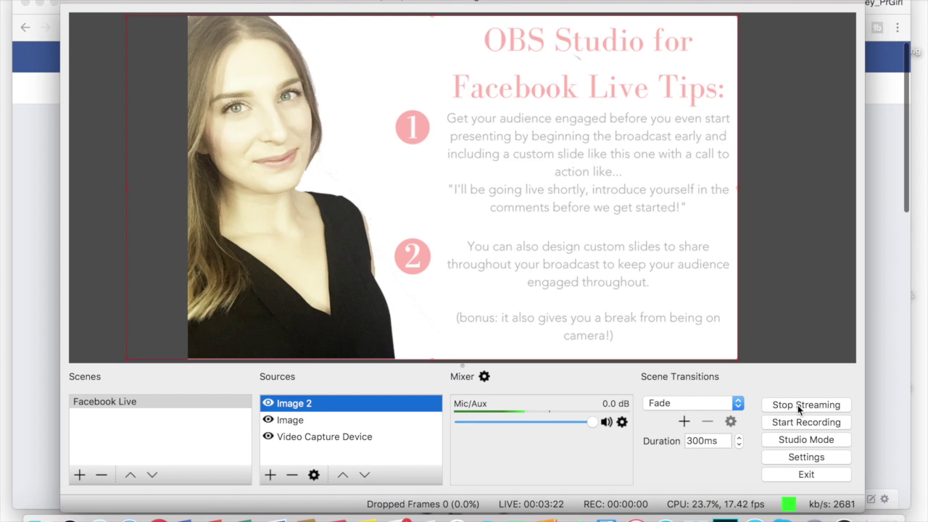
click(799, 405)
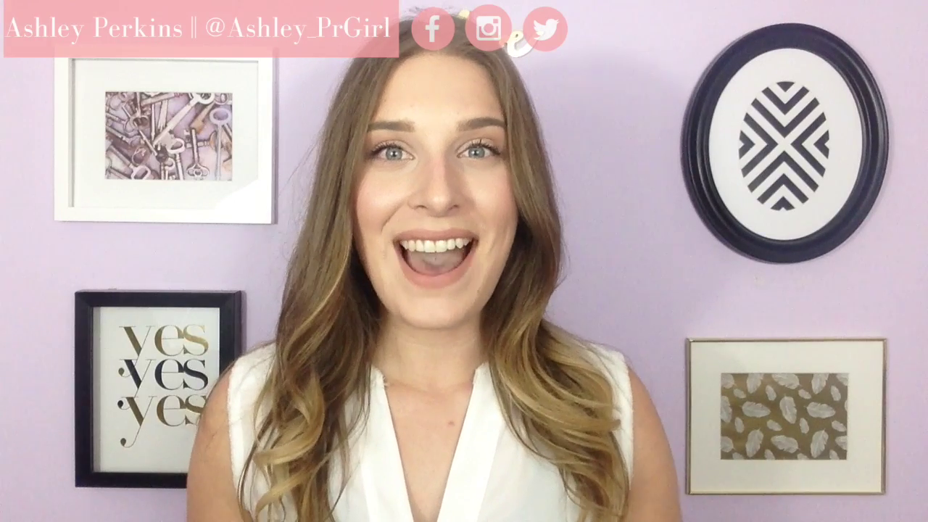